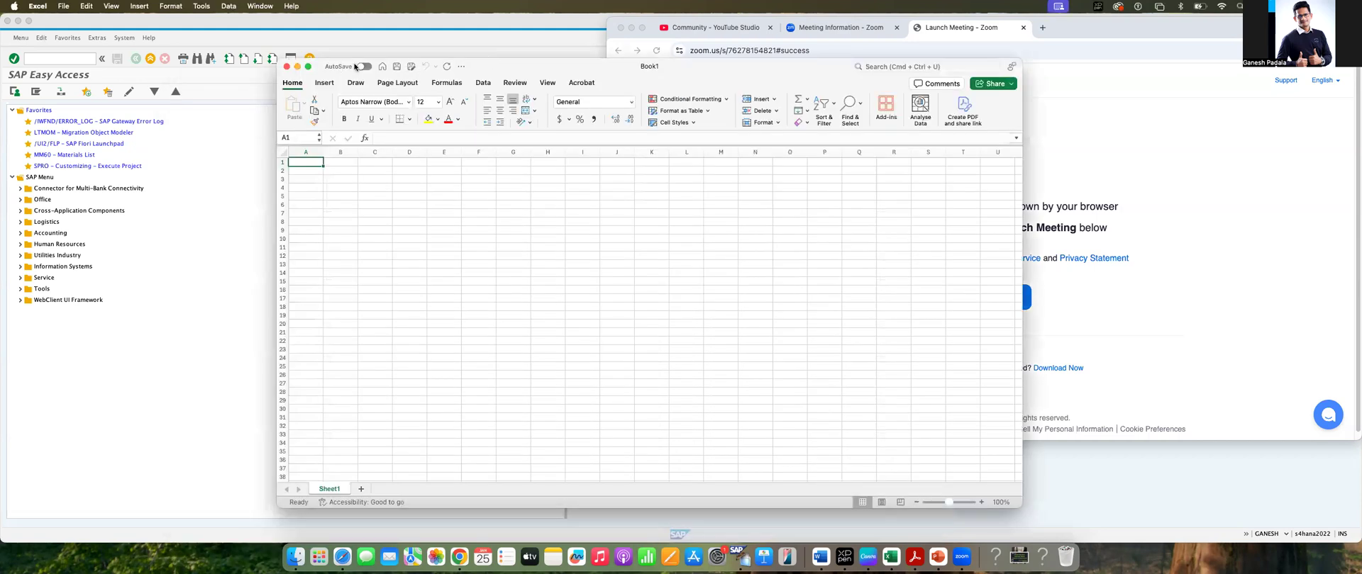
# - Maximise the Excel window, set the whole sheet to 20 pt text, and select A1:I1
pyautogui.click(305, 56)
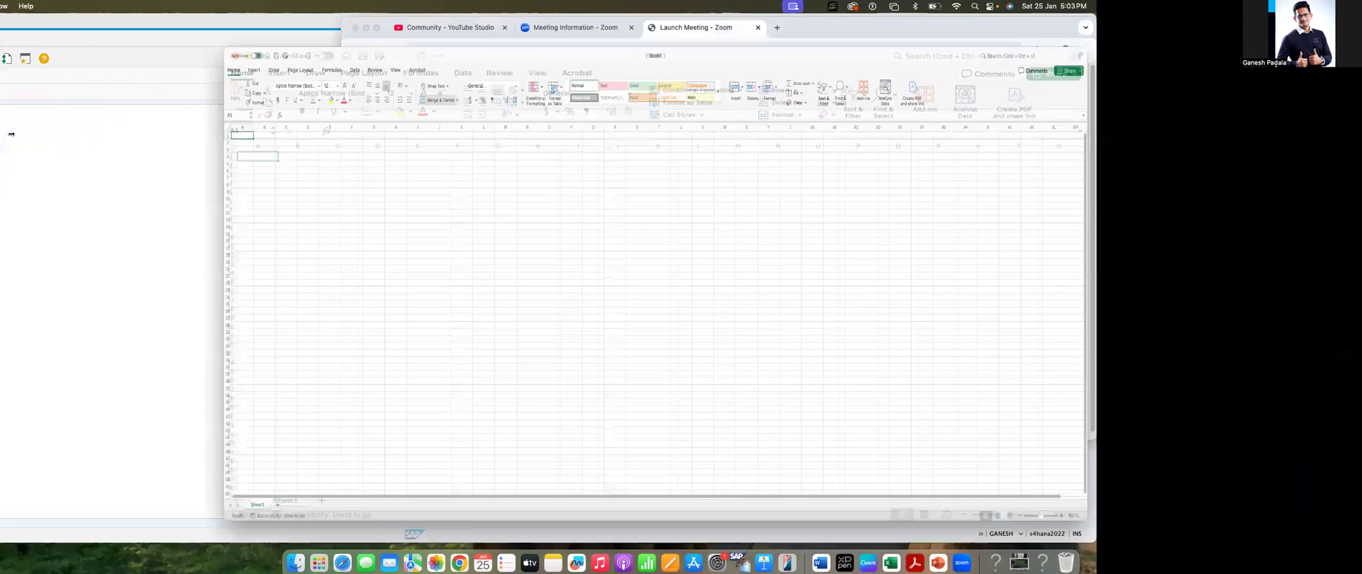
pyautogui.press('super+a')
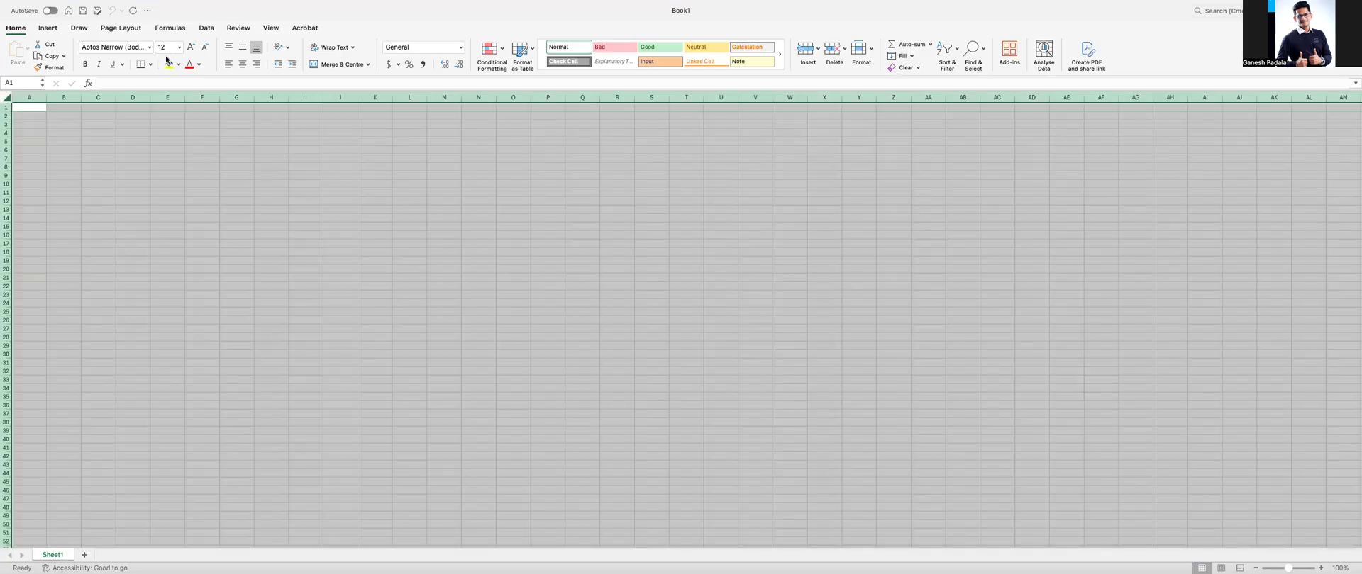
pyautogui.click(171, 46)
pyautogui.write('20')
pyautogui.press('Return')
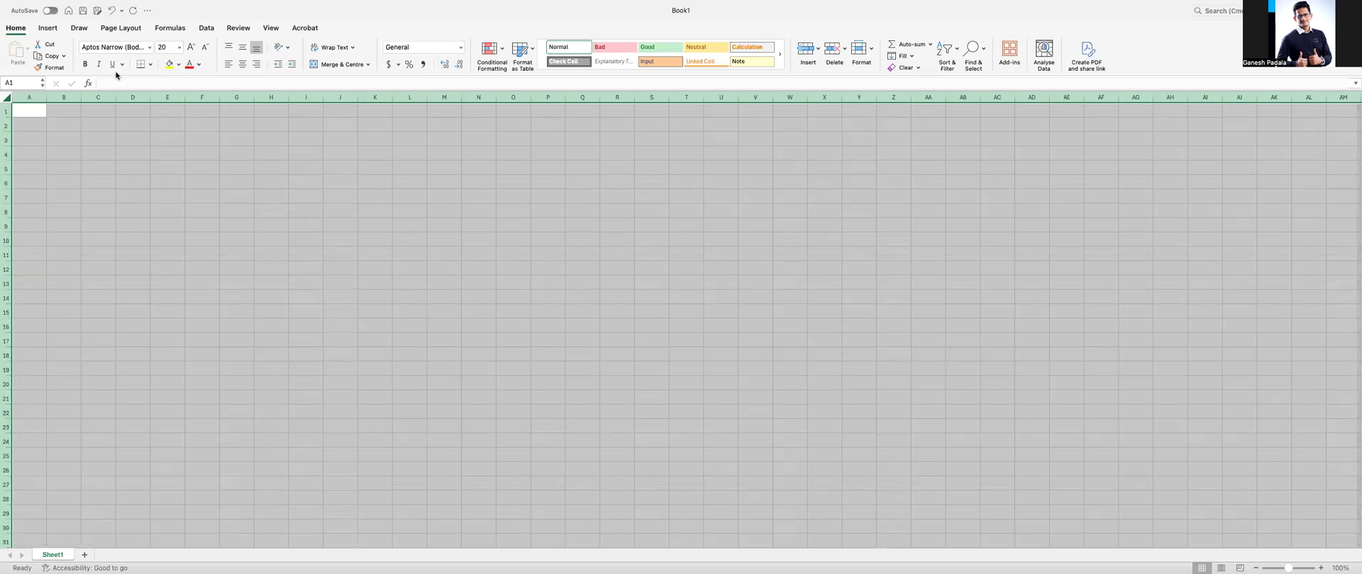
pyautogui.click(143, 170)
pyautogui.moveTo(32, 111); pyautogui.dragTo(308, 109)
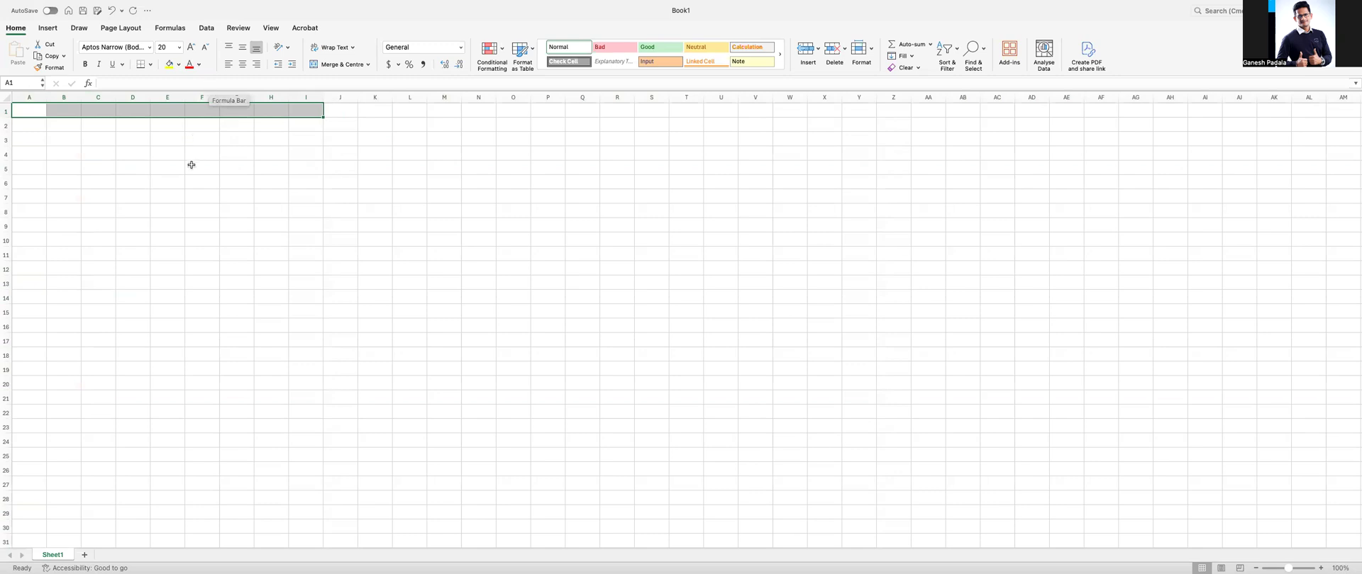
# - Merge and centre A1:I1 and enter the title 'Scales in Purchase Info Record'
pyautogui.click(333, 66)
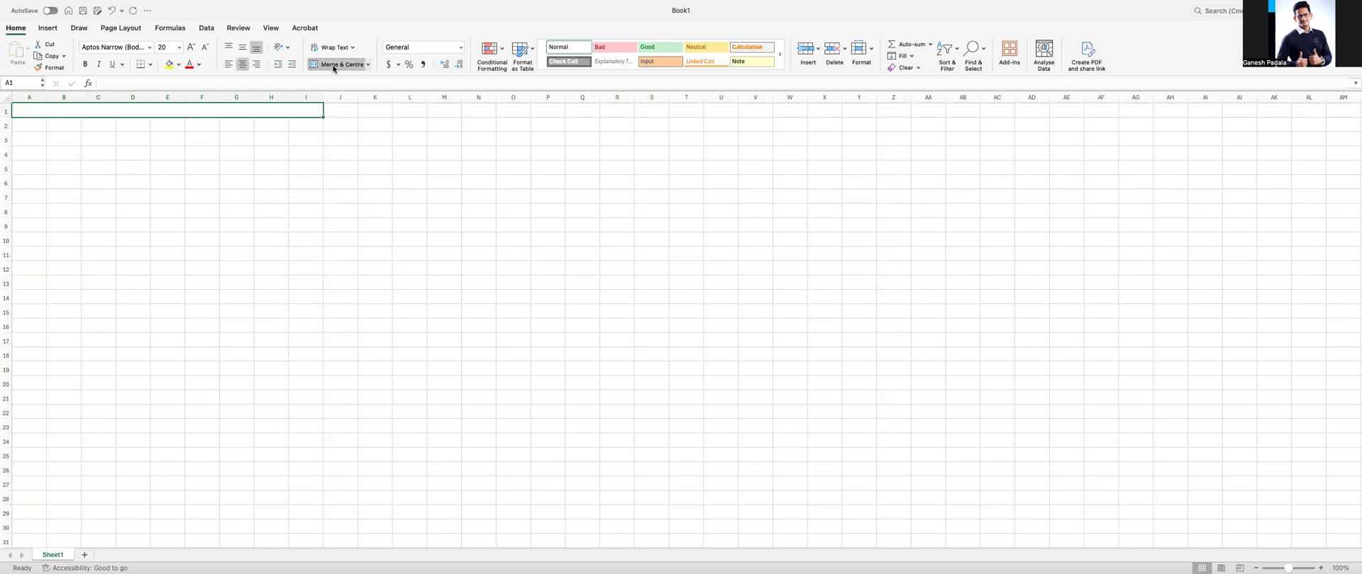
pyautogui.write('Sc')
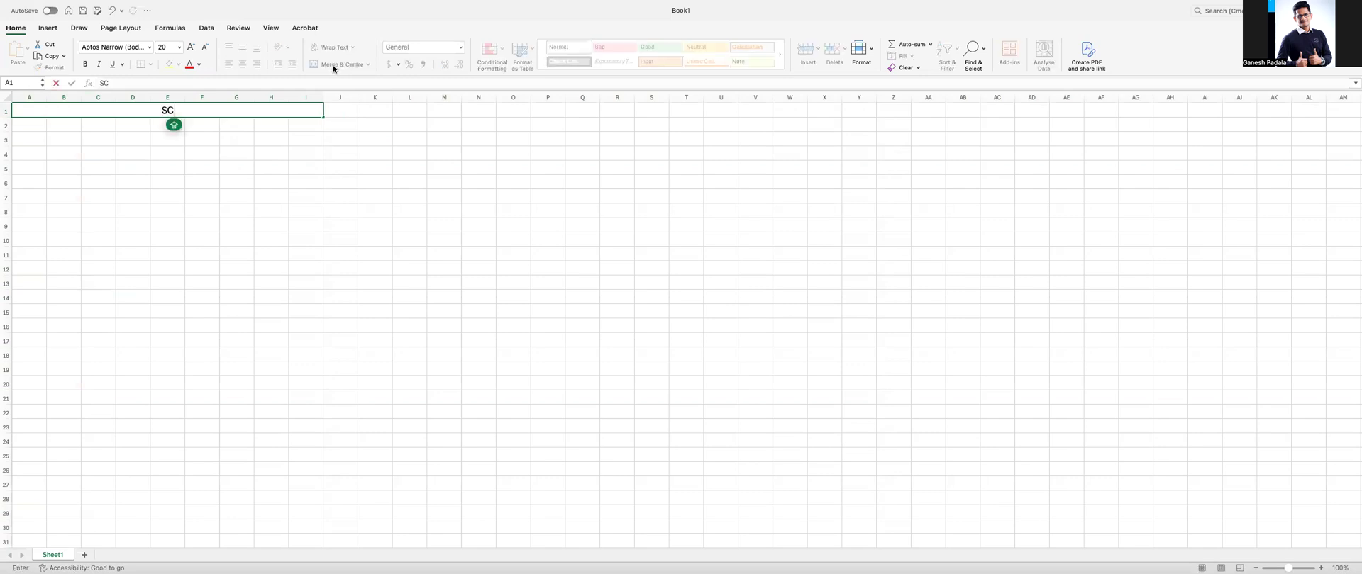
pyautogui.write('ales in Purchase')
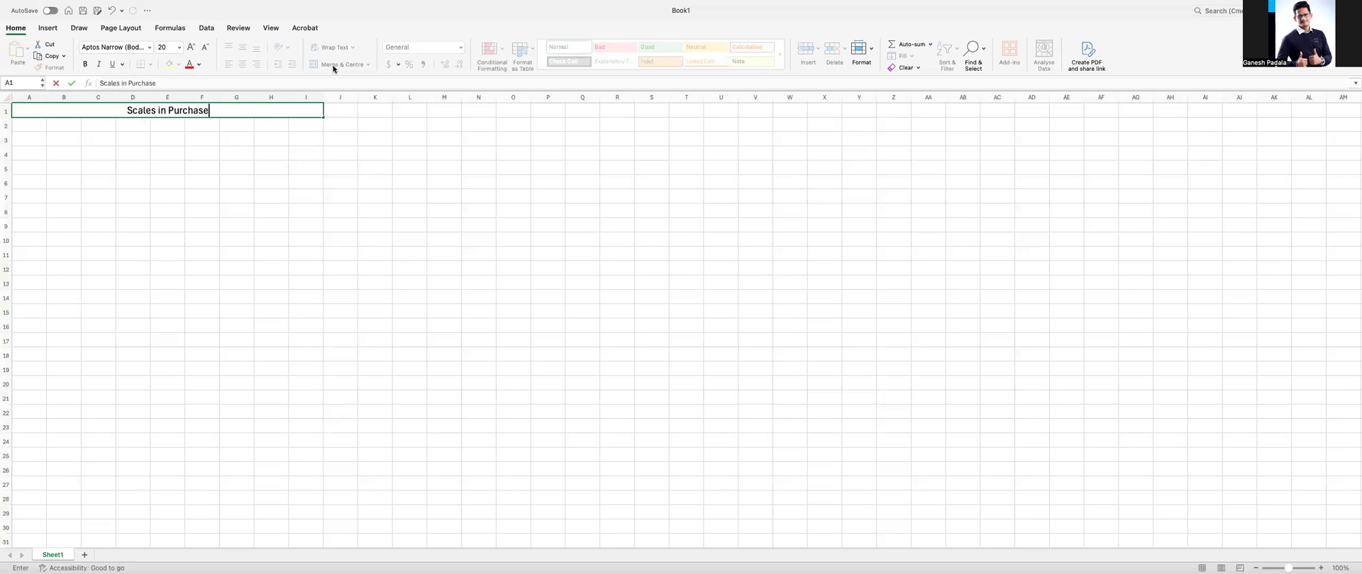
pyautogui.write(' Info Record')
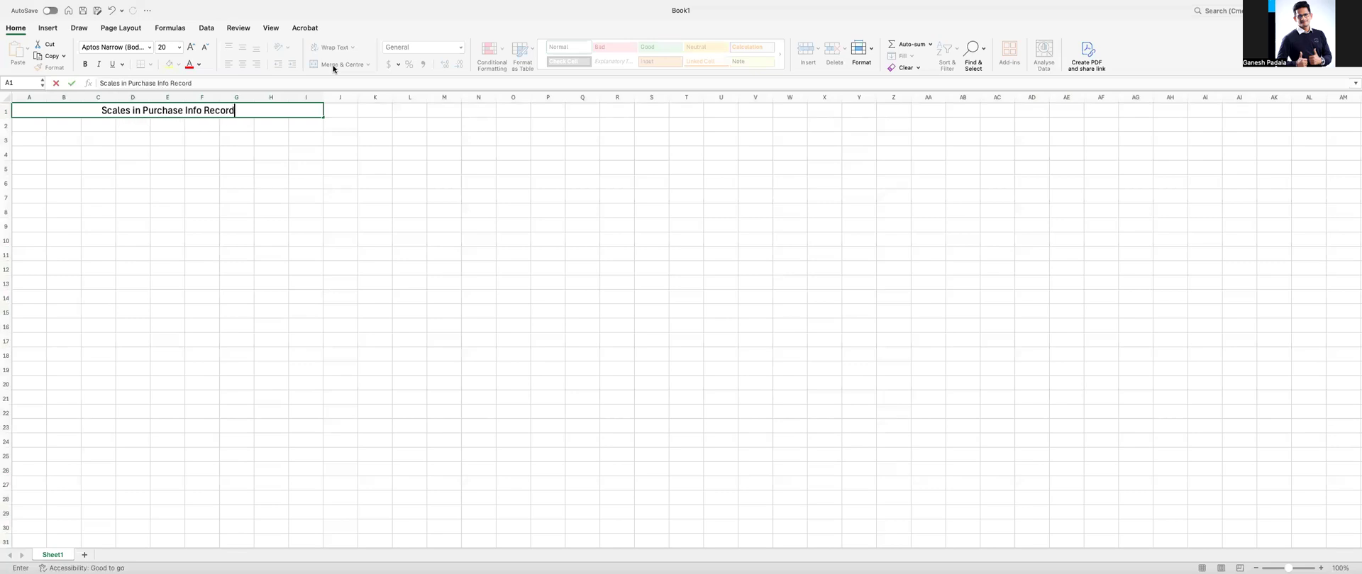
pyautogui.press('Return')
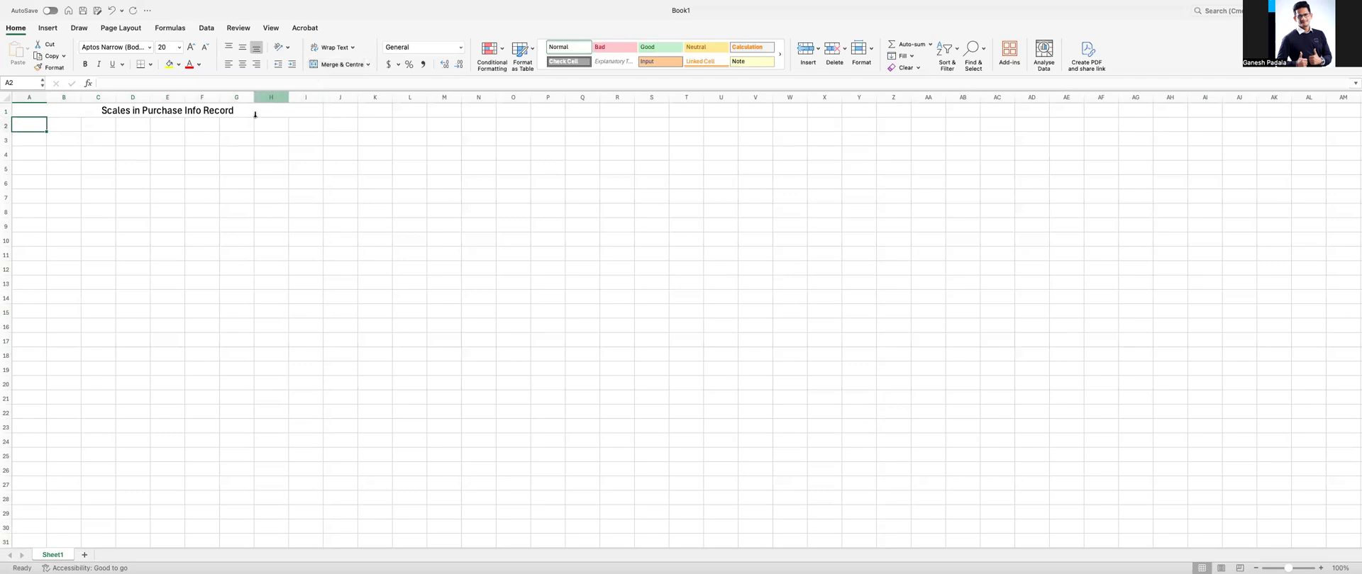
# - Give the title a yellow fill, 36 pt text, a taller row and a border
pyautogui.click(262, 104)
pyautogui.click(169, 64)
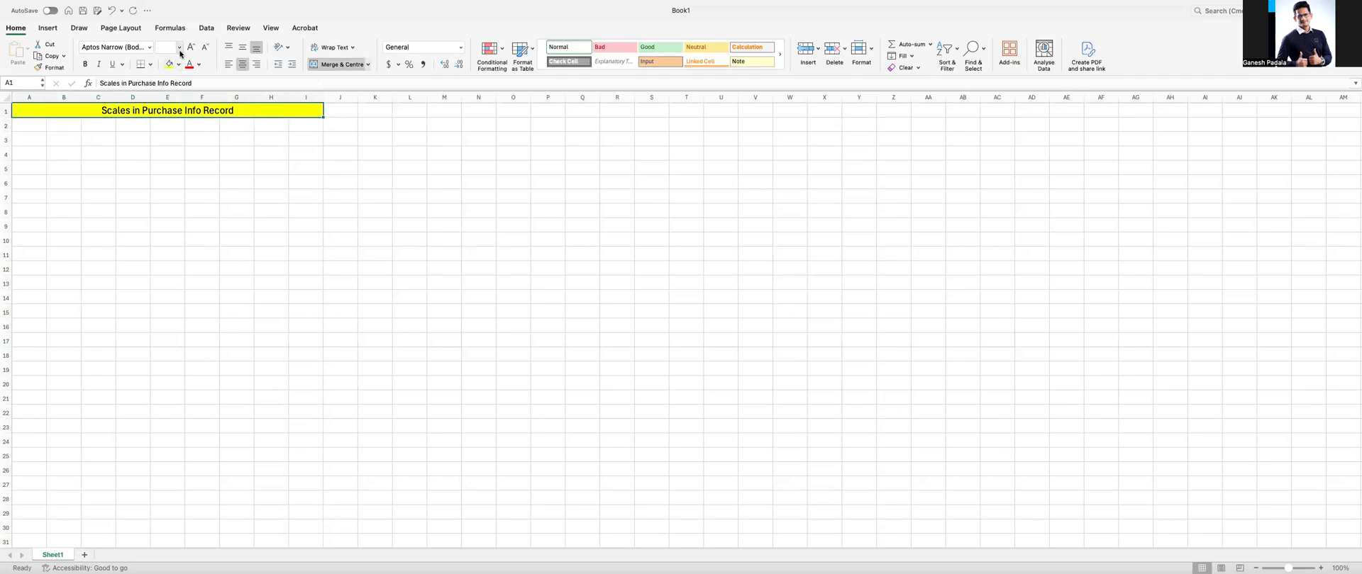
pyautogui.click(178, 48)
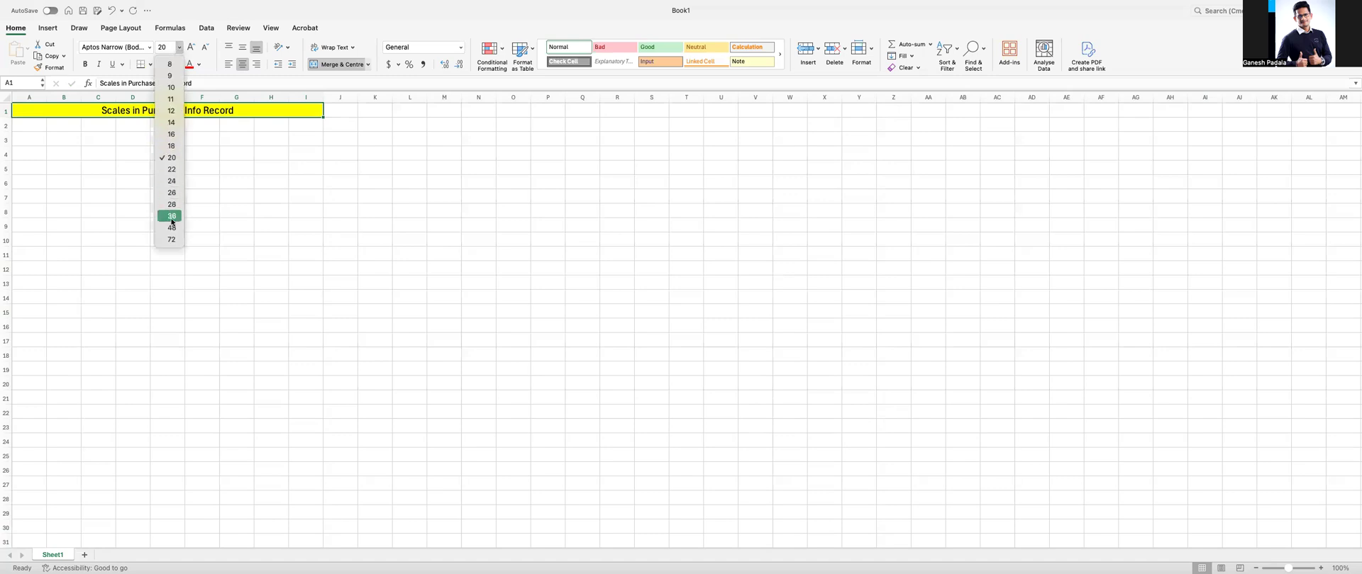
pyautogui.press('Escape')
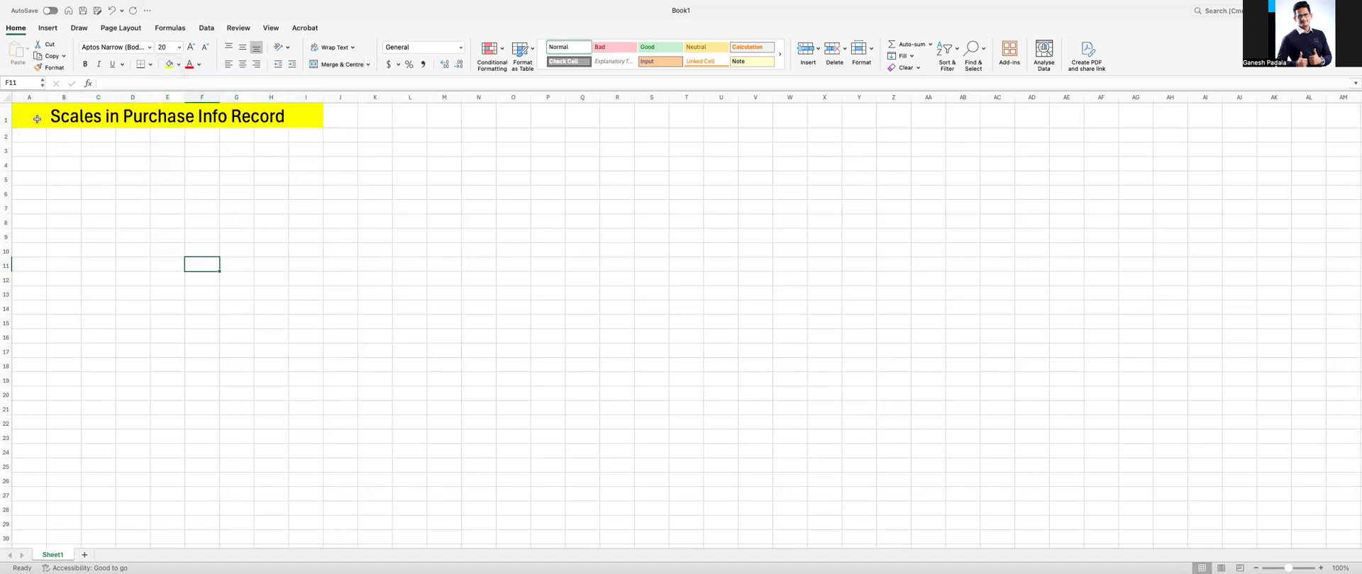
pyautogui.moveTo(7, 128); pyautogui.dragTo(7, 128)
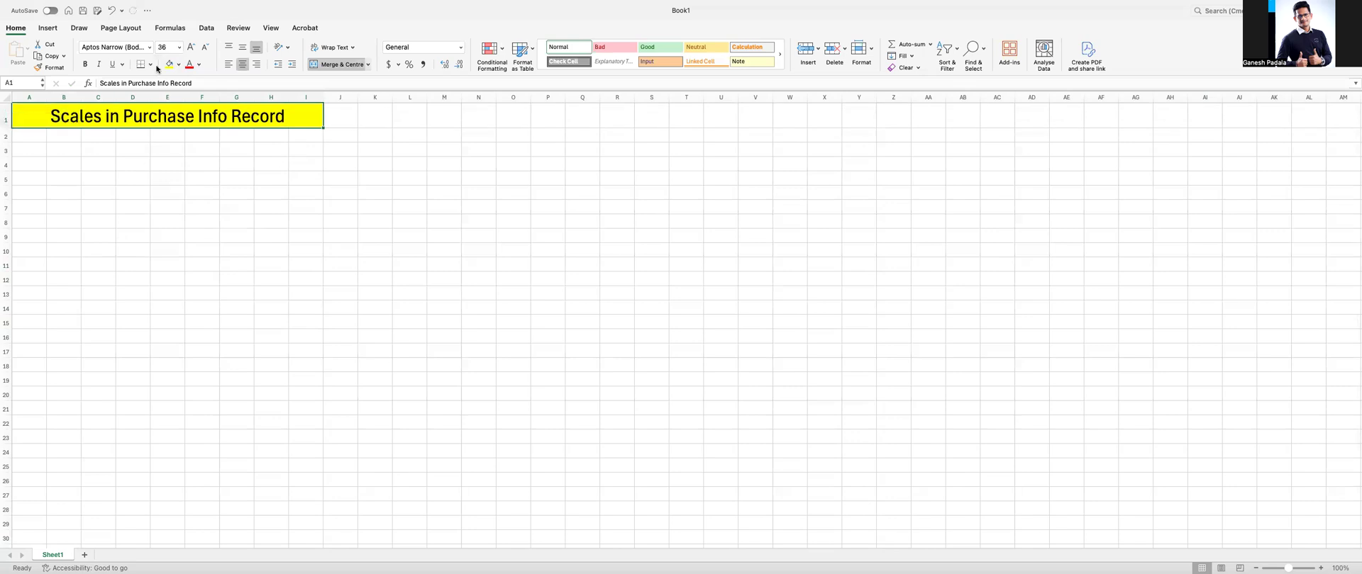
pyautogui.click(150, 66)
pyautogui.click(160, 171)
pyautogui.click(134, 236)
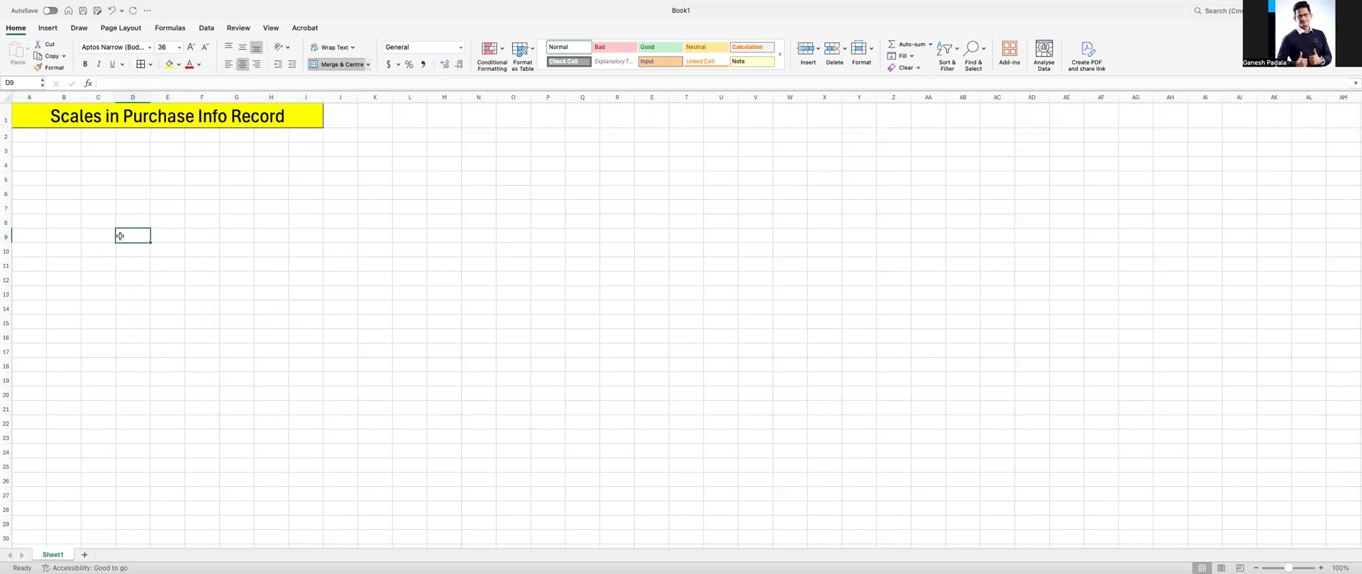
pyautogui.click(53, 173)
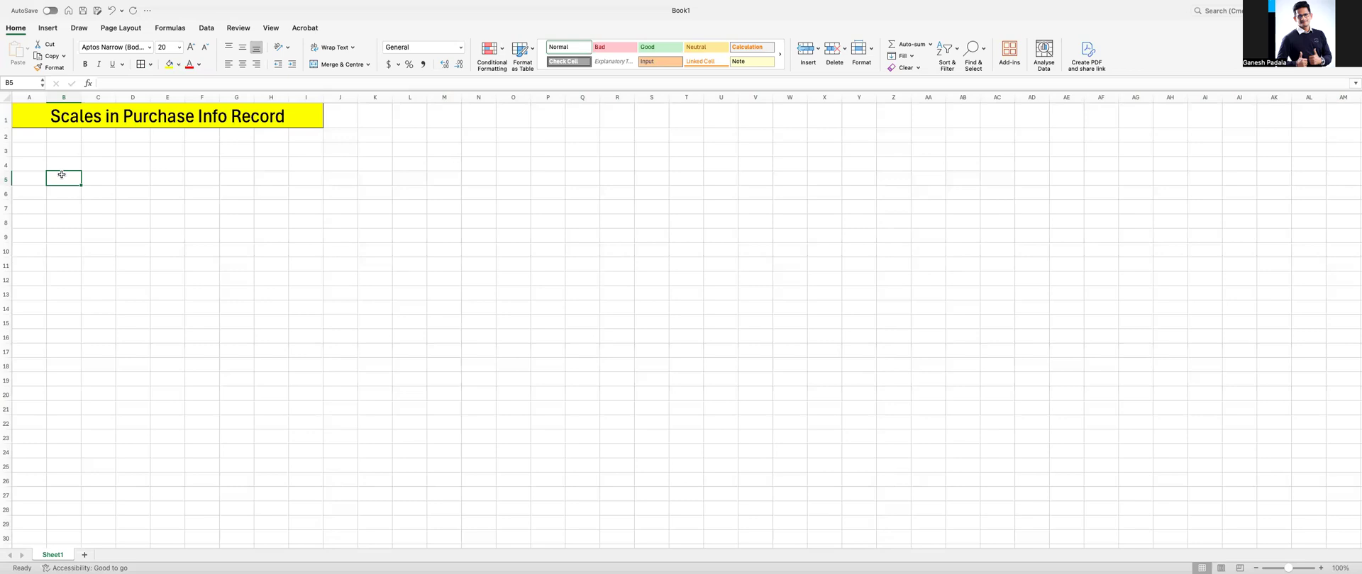
# - Enter the Material, Qty and Price per Unit labels and widen columns B and F
pyautogui.write('Material')
pyautogui.press('Tab')
pyautogui.press('Tab')
pyautogui.press('Up')
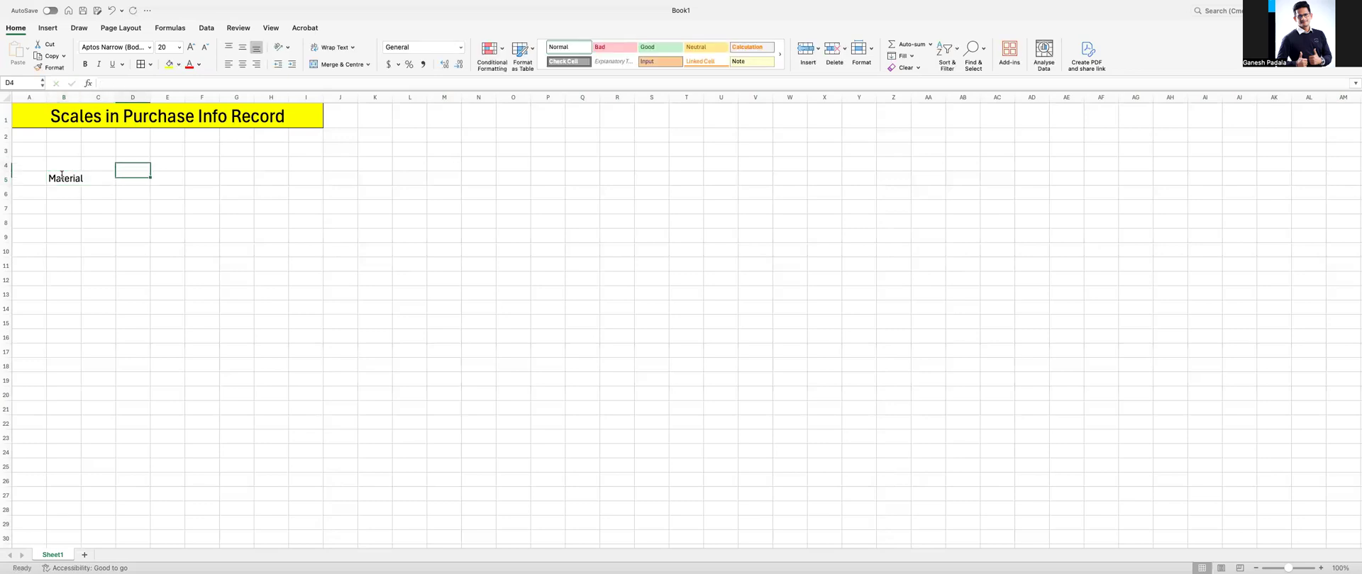
pyautogui.write('Qty')
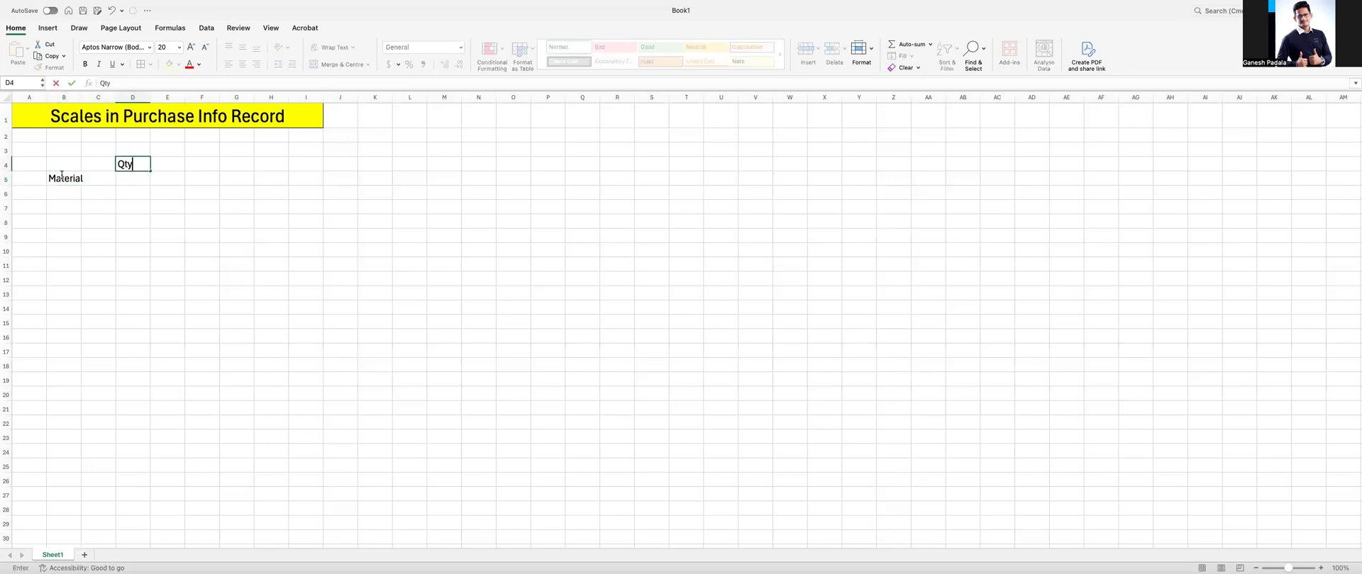
pyautogui.press('Tab')
pyautogui.press('Tab')
pyautogui.write('Price')
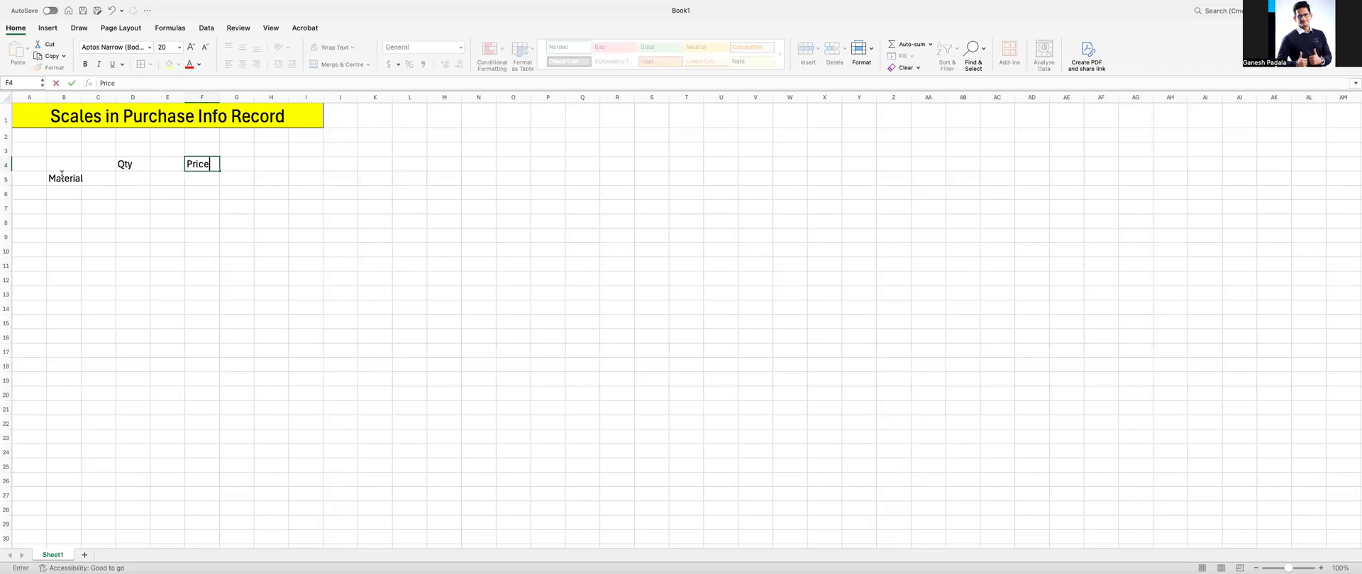
pyautogui.press('Return')
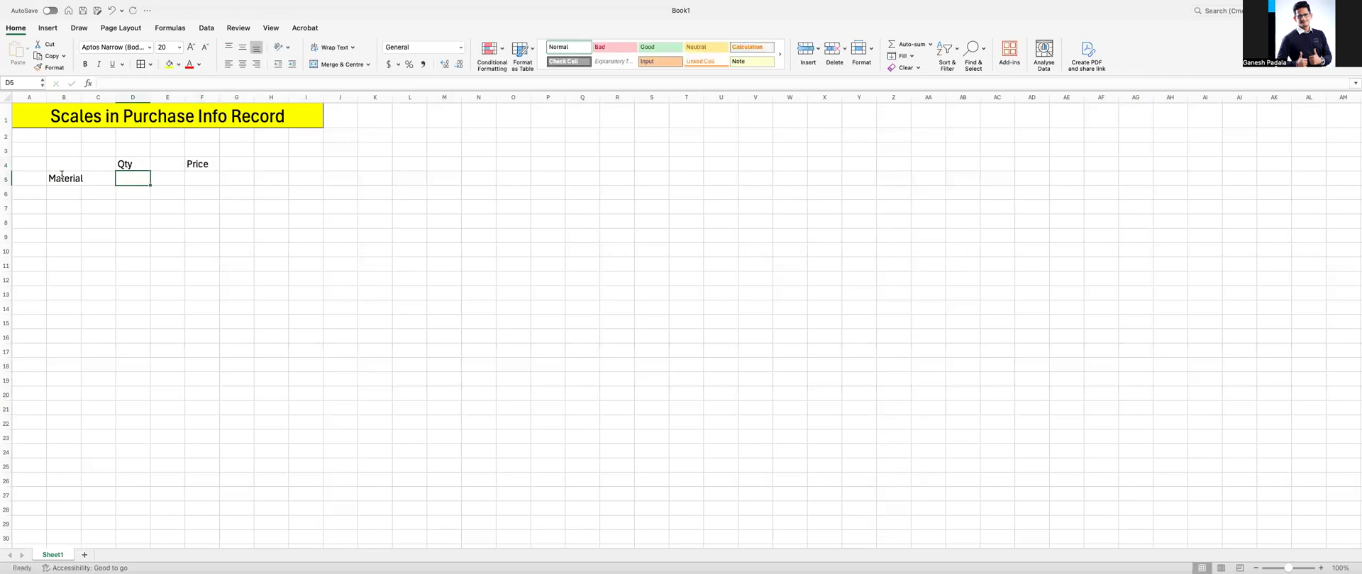
pyautogui.doubleClick(212, 162)
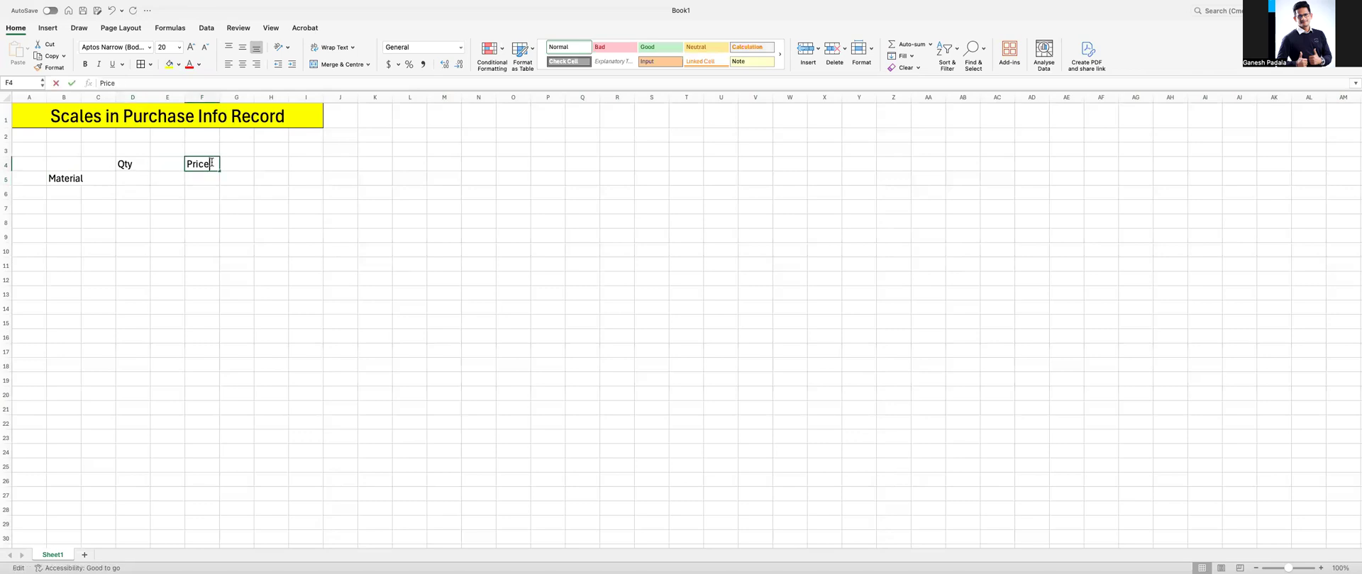
pyautogui.write('per Unit')
pyautogui.press('Return')
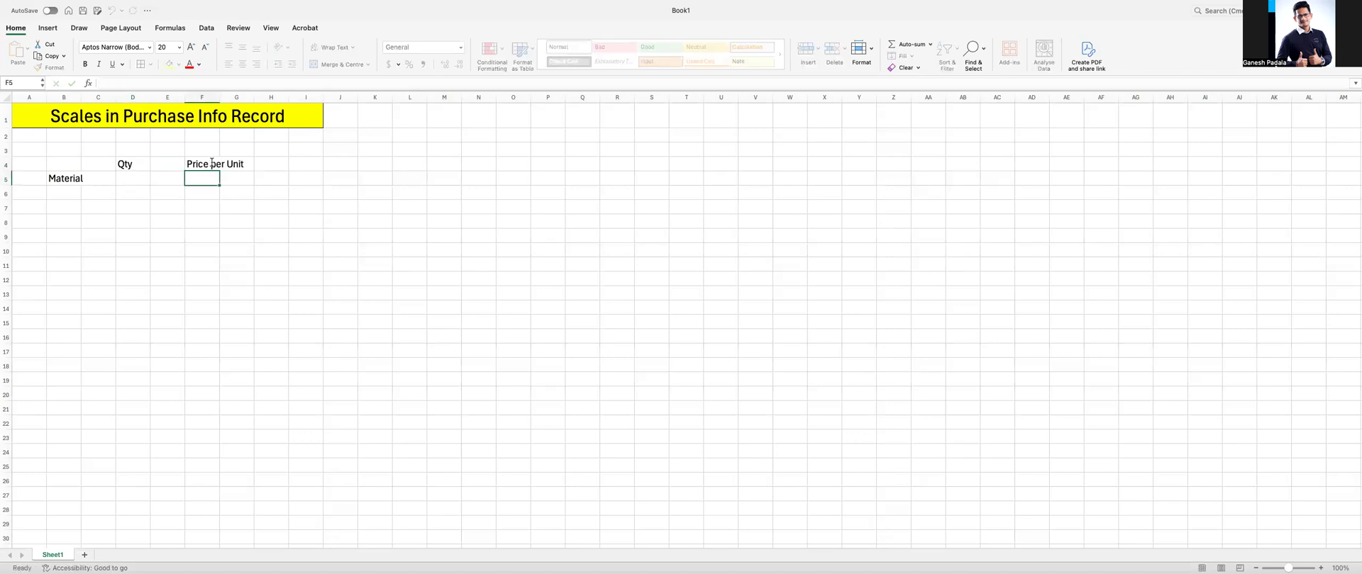
pyautogui.doubleClick(219, 98)
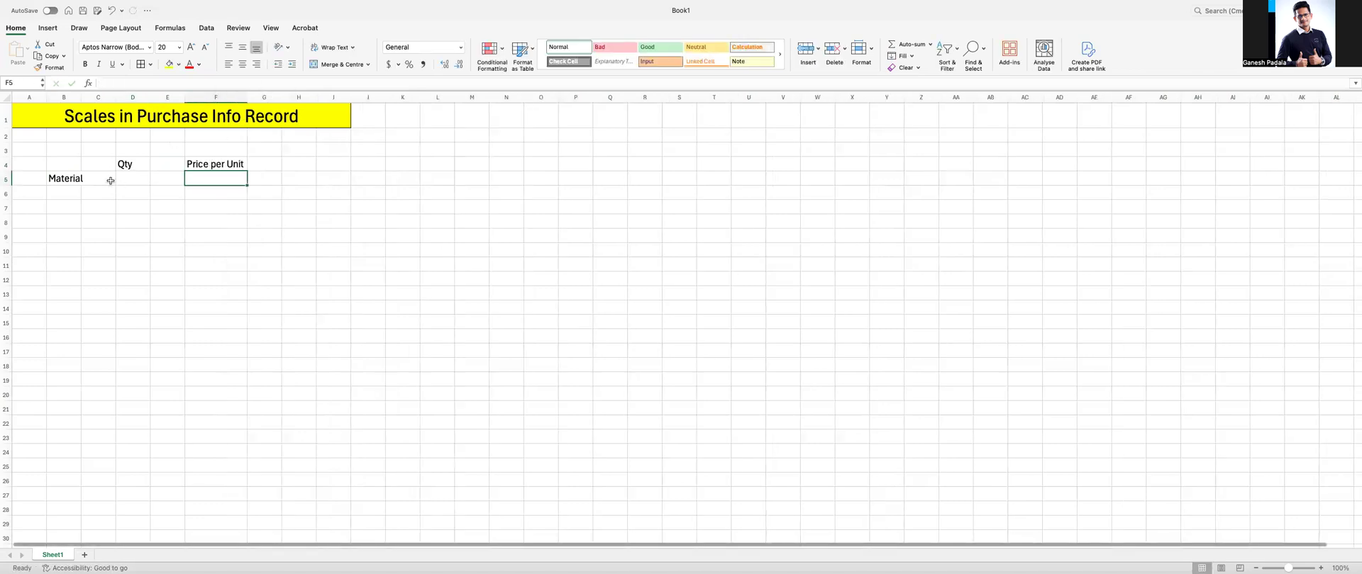
pyautogui.moveTo(80, 98); pyautogui.dragTo(83, 98)
# - Enter the first scale row: quantity 1-100 at 10 per unit
pyautogui.click(139, 180)
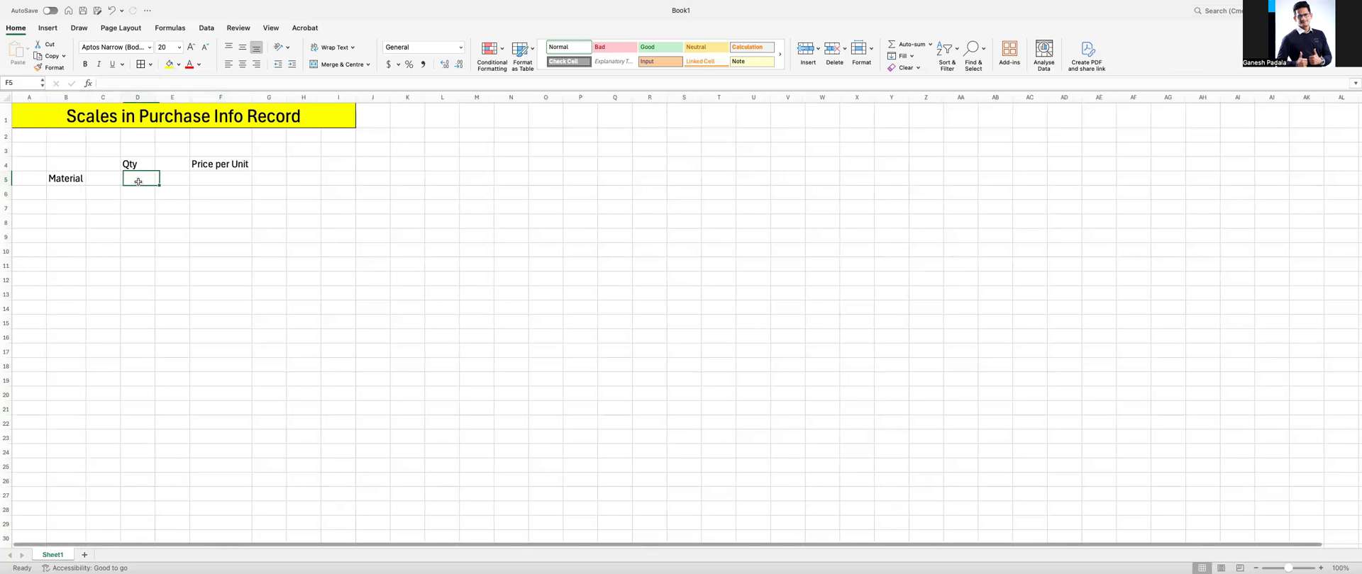
pyautogui.write('1')
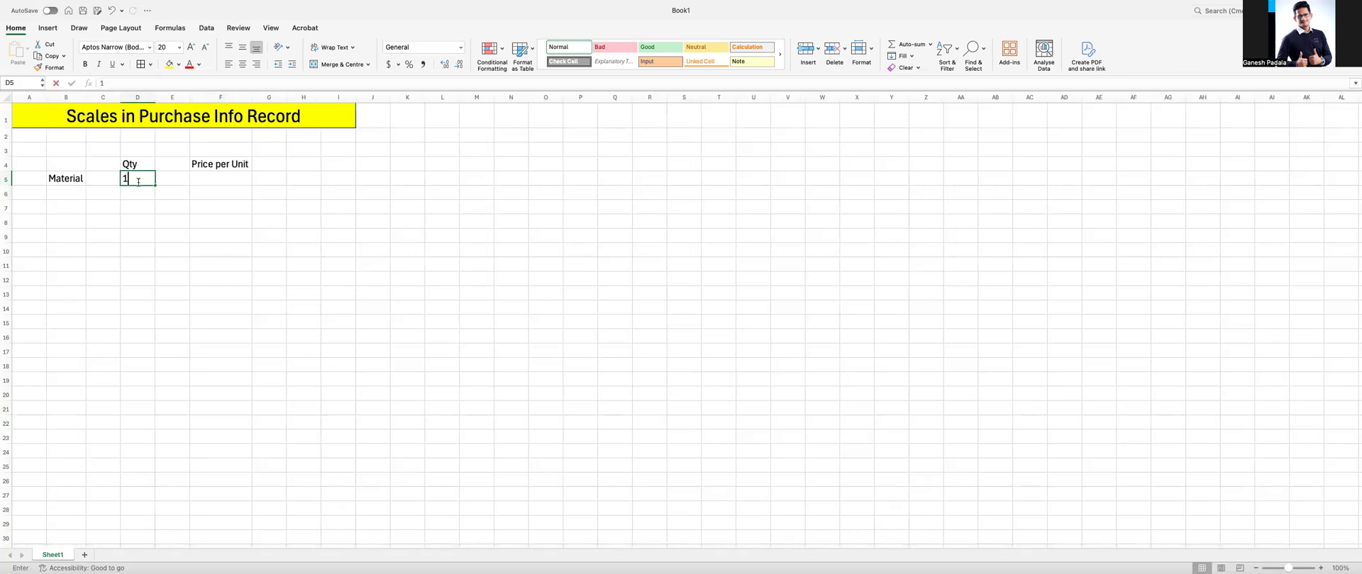
pyautogui.write('-9')
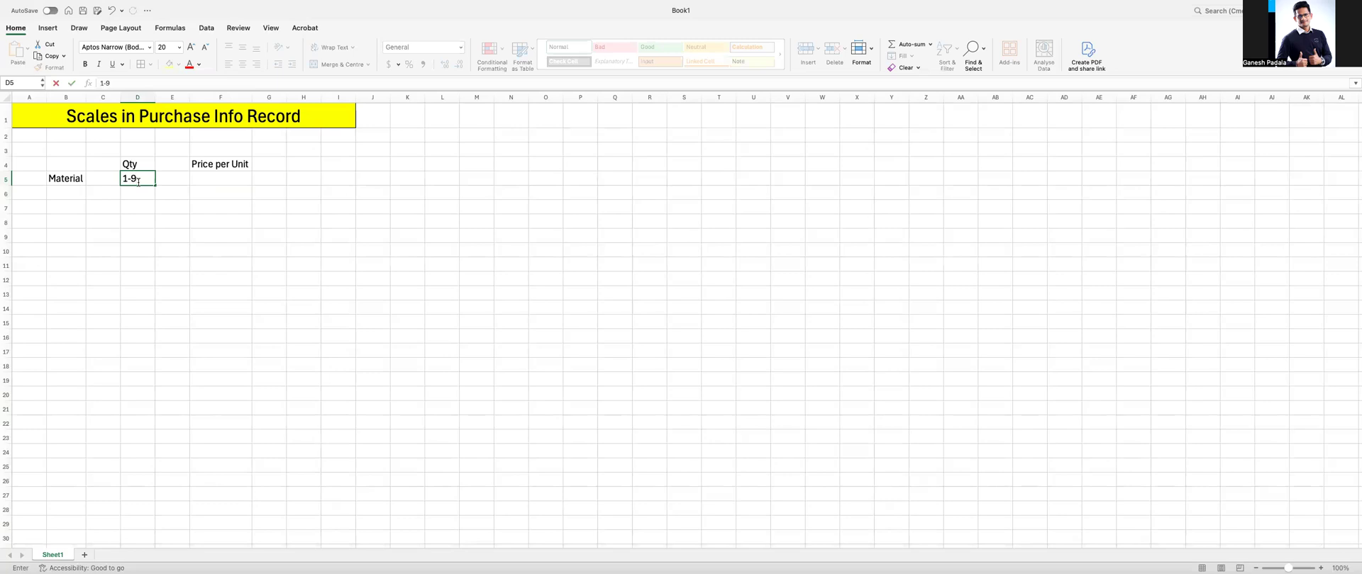
pyautogui.press('BackSpace')
pyautogui.write('100')
pyautogui.press('Tab')
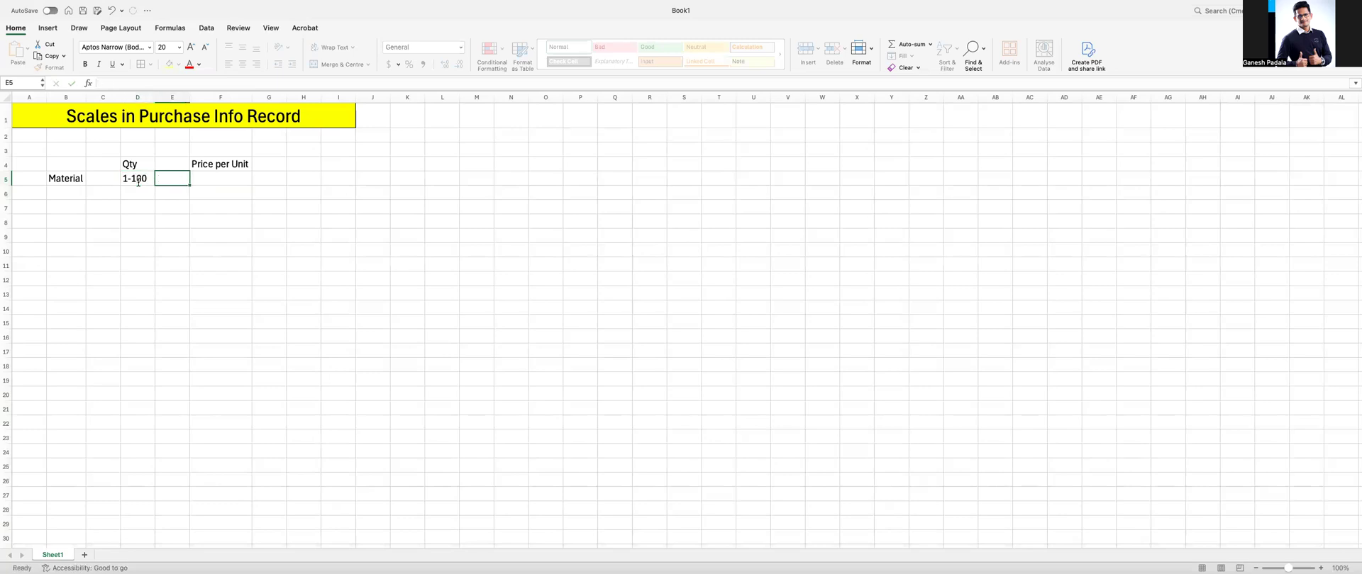
pyautogui.press('Tab')
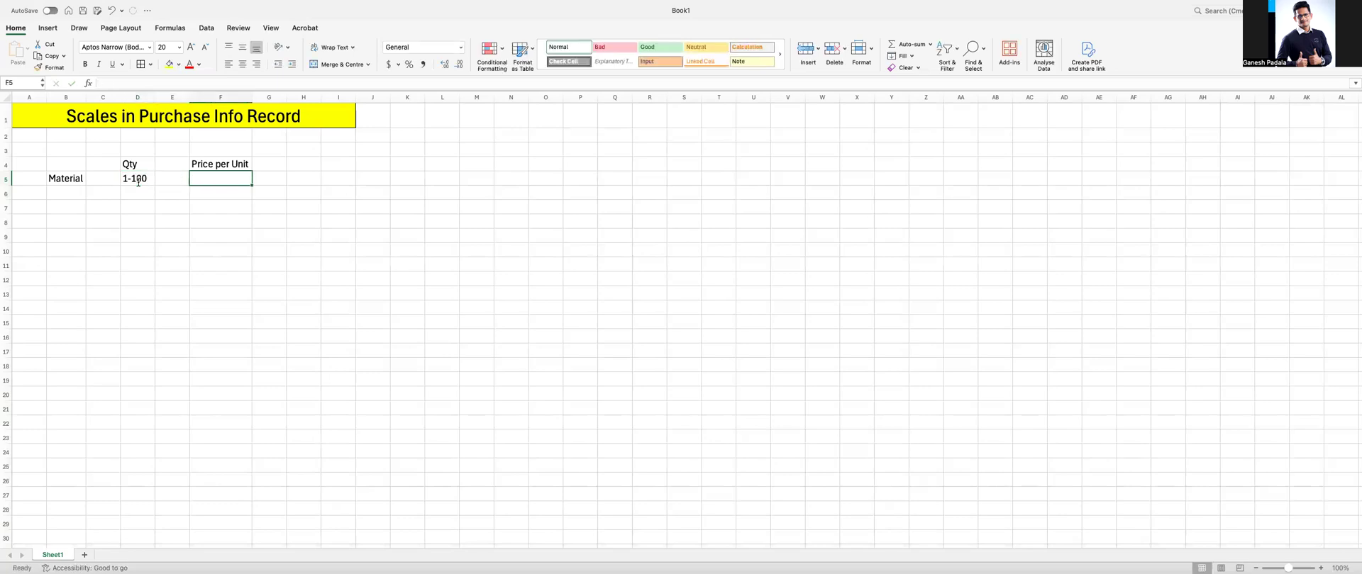
pyautogui.write('10')
pyautogui.press('Return')
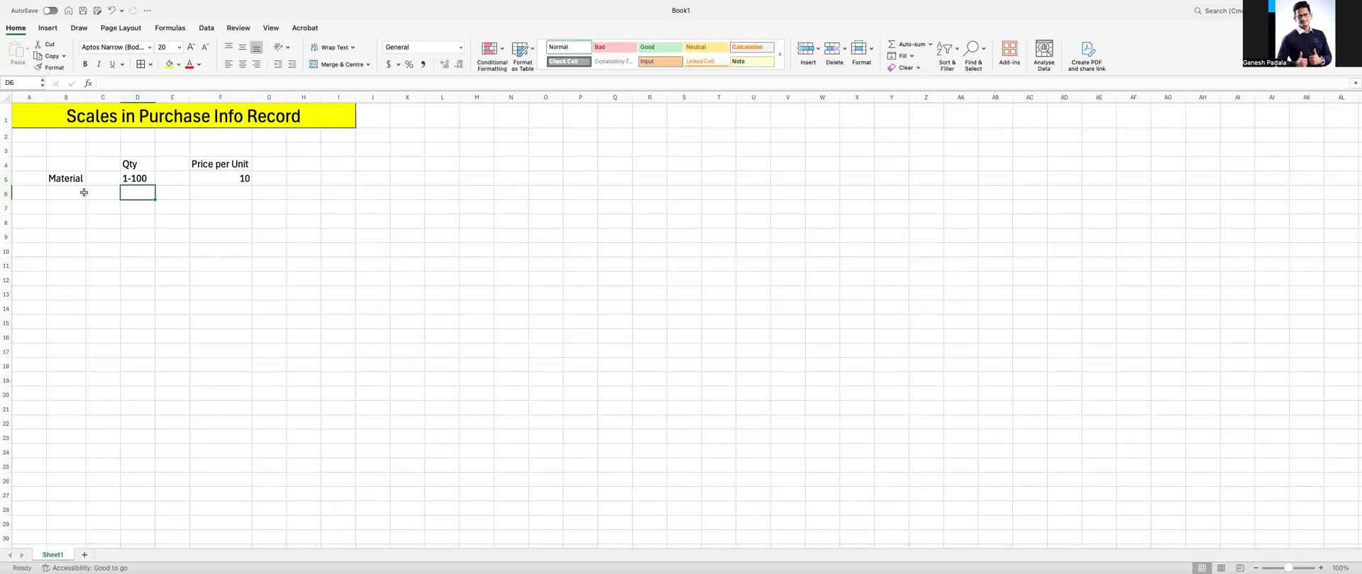
# - Add quantity ranges 101-500 at 9.5 and 501-1000 at 9 per unit
pyautogui.click(68, 190)
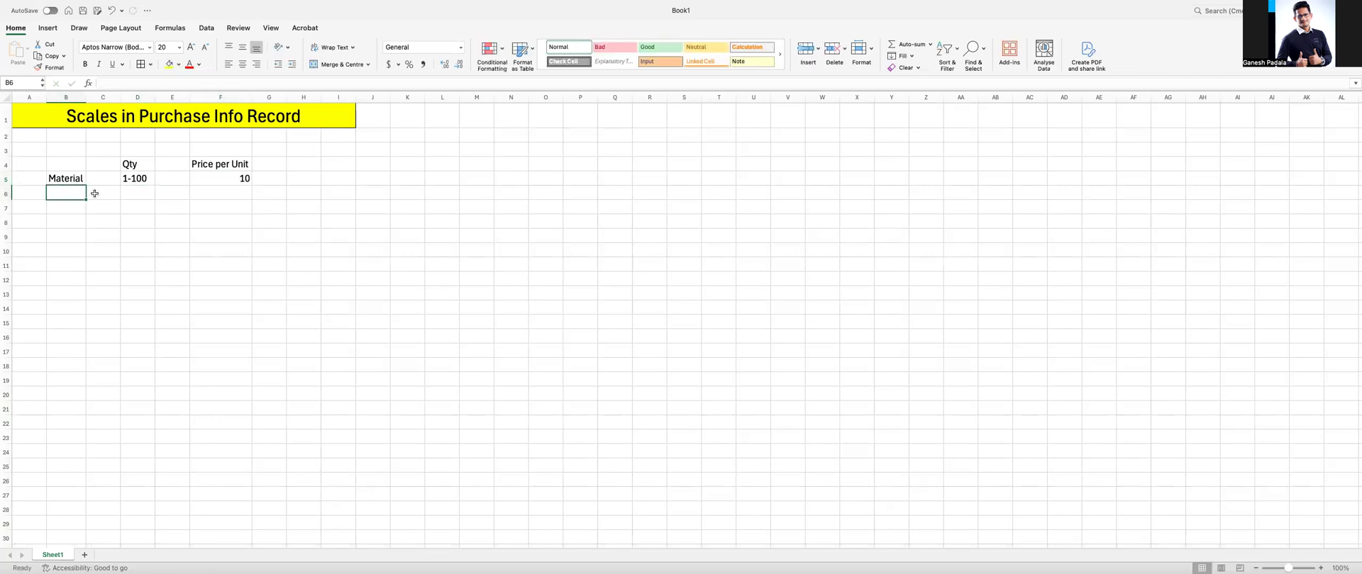
pyautogui.click(141, 191)
pyautogui.write('10')
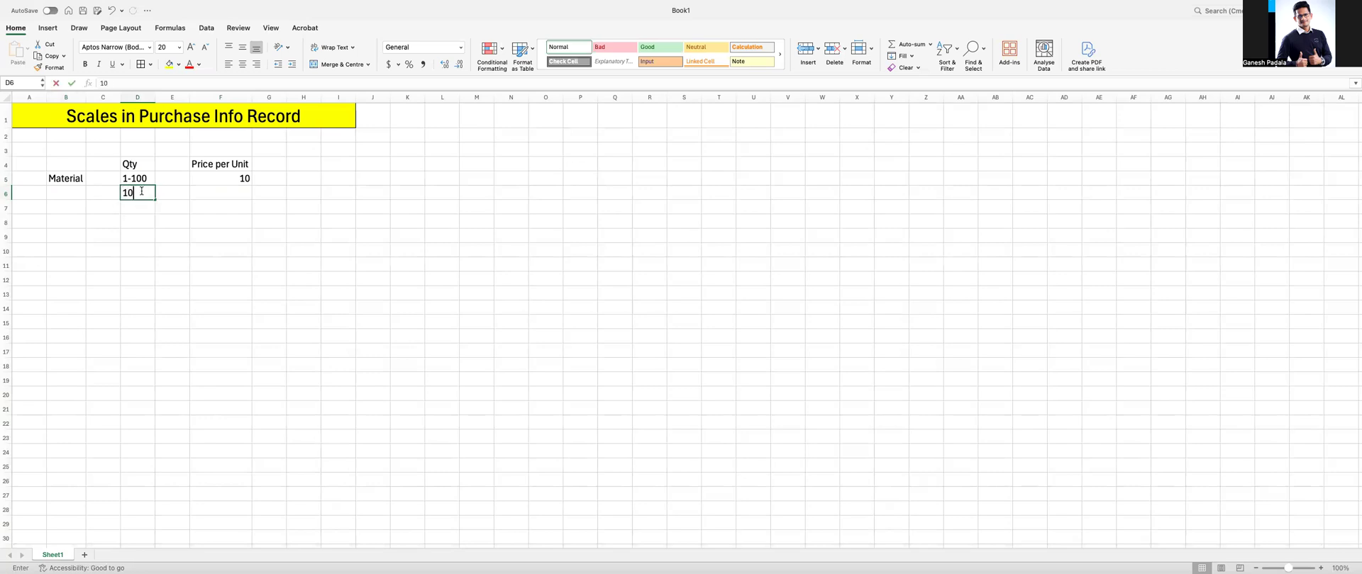
pyautogui.write('1-500')
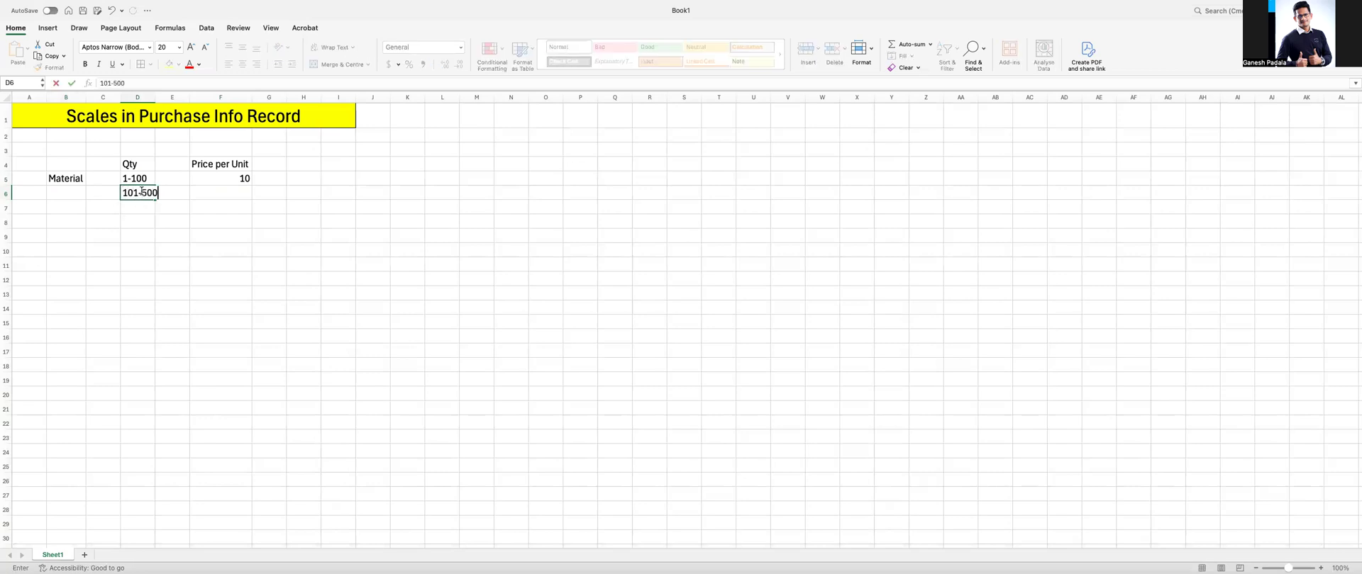
pyautogui.press('Tab')
pyautogui.press('Tab')
pyautogui.press('Tab')
pyautogui.press('Left')
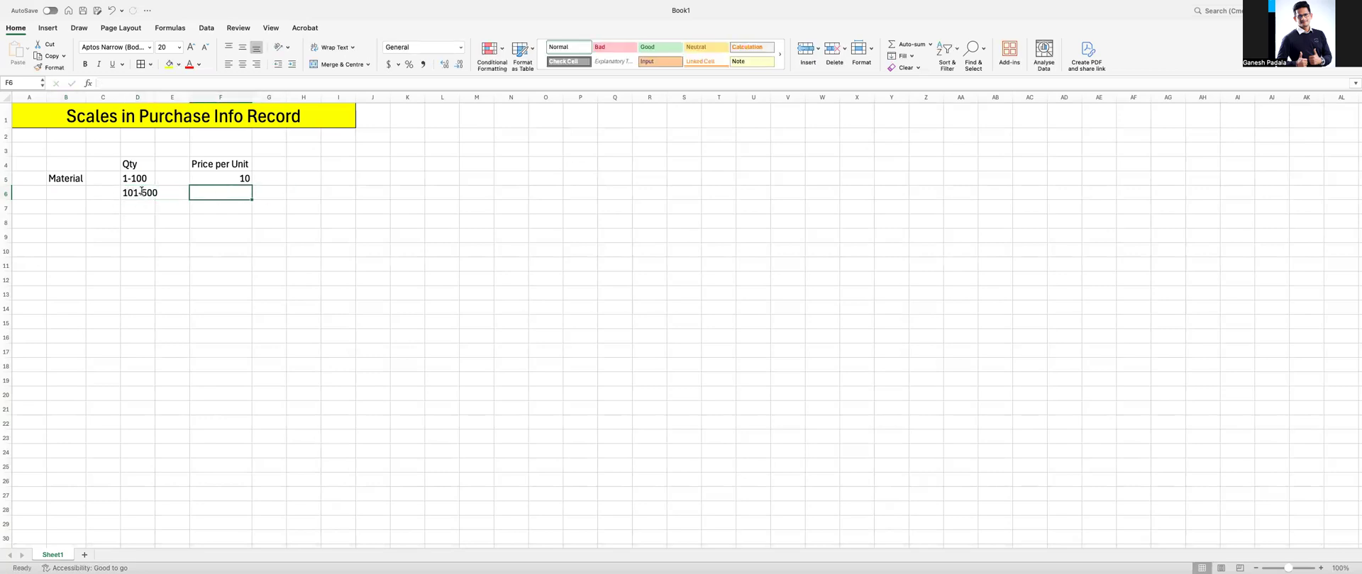
pyautogui.write('9.5')
pyautogui.press('Return')
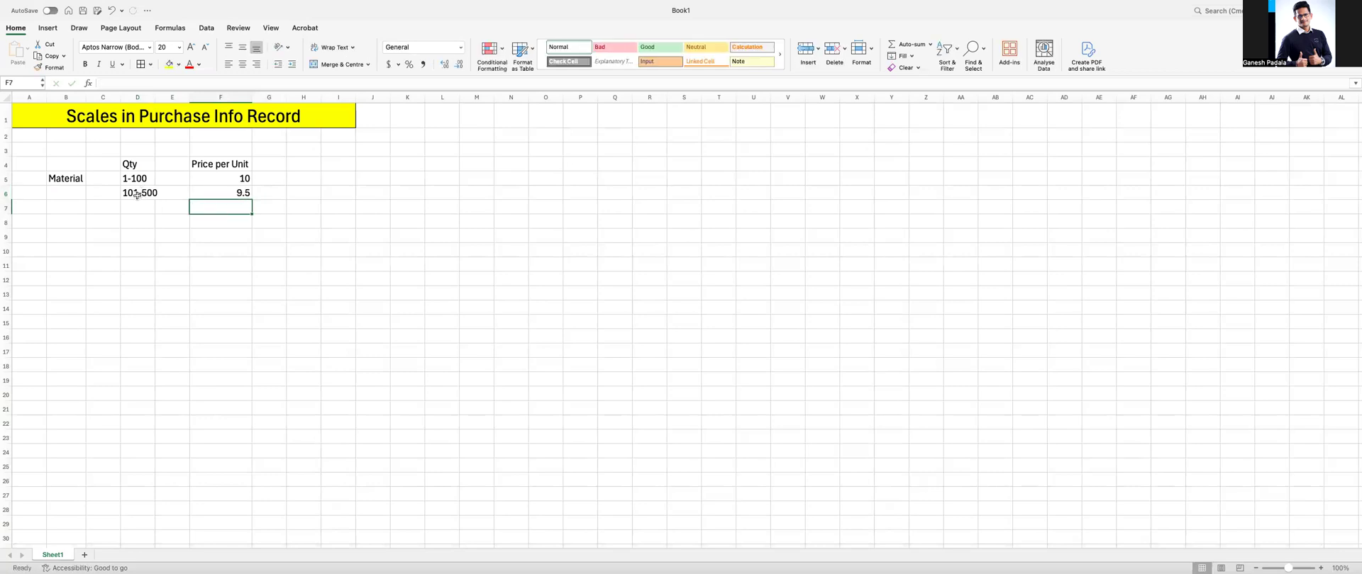
pyautogui.click(127, 208)
pyautogui.write('501')
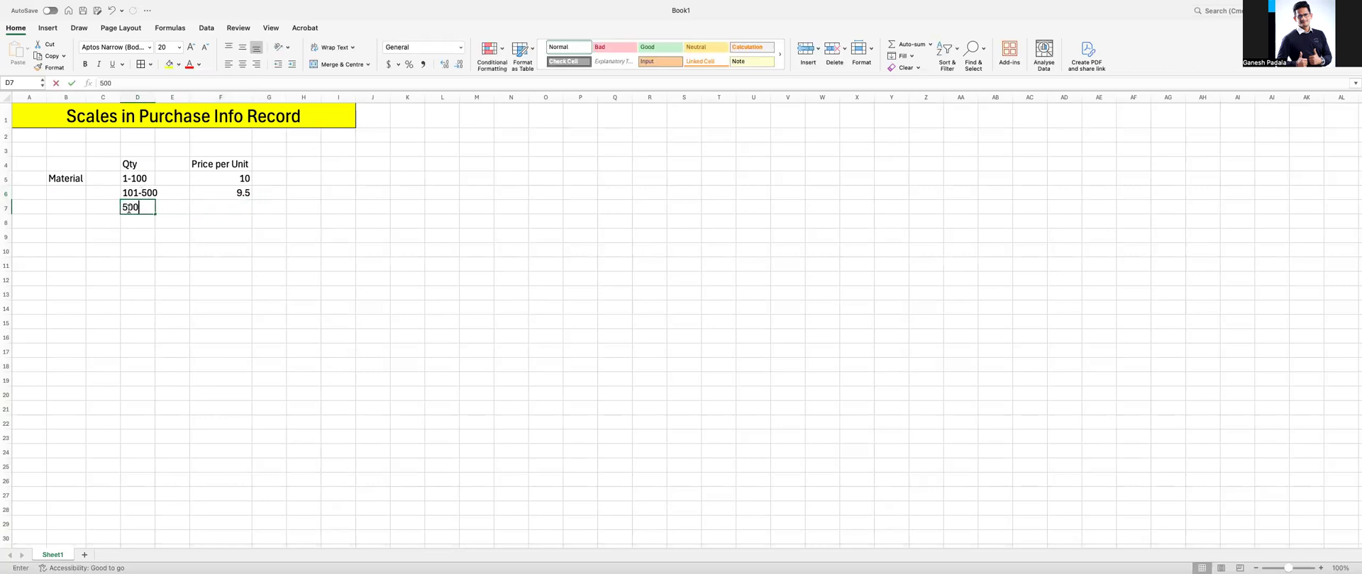
pyautogui.write('-1000')
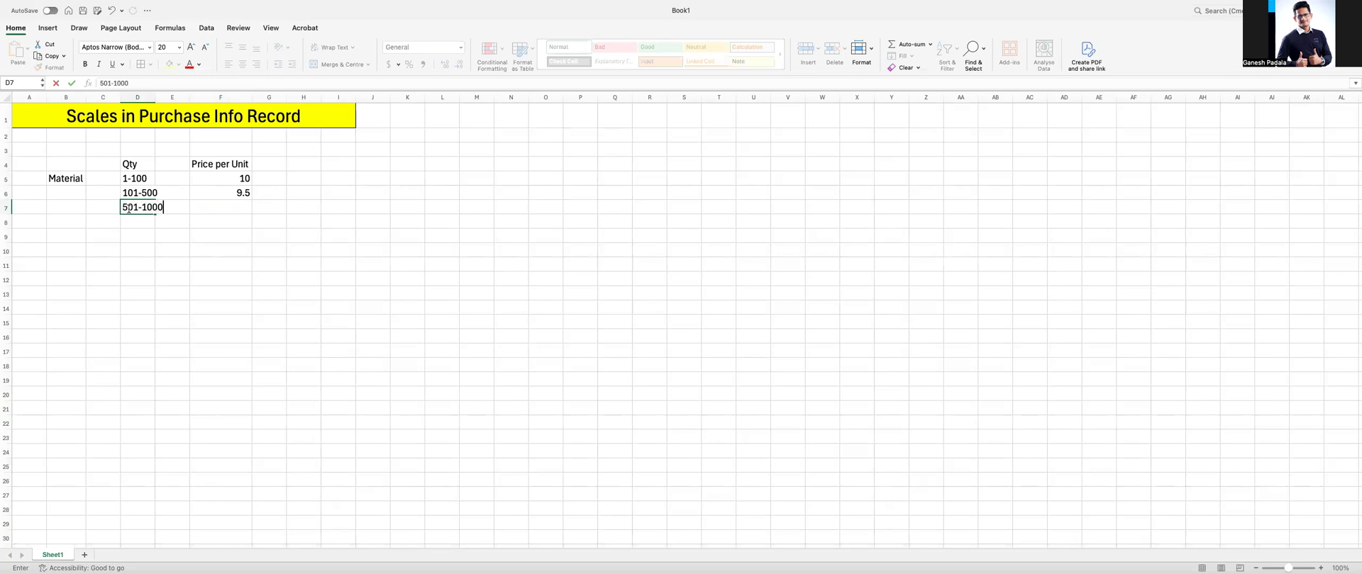
pyautogui.press('Tab')
pyautogui.press('Tab')
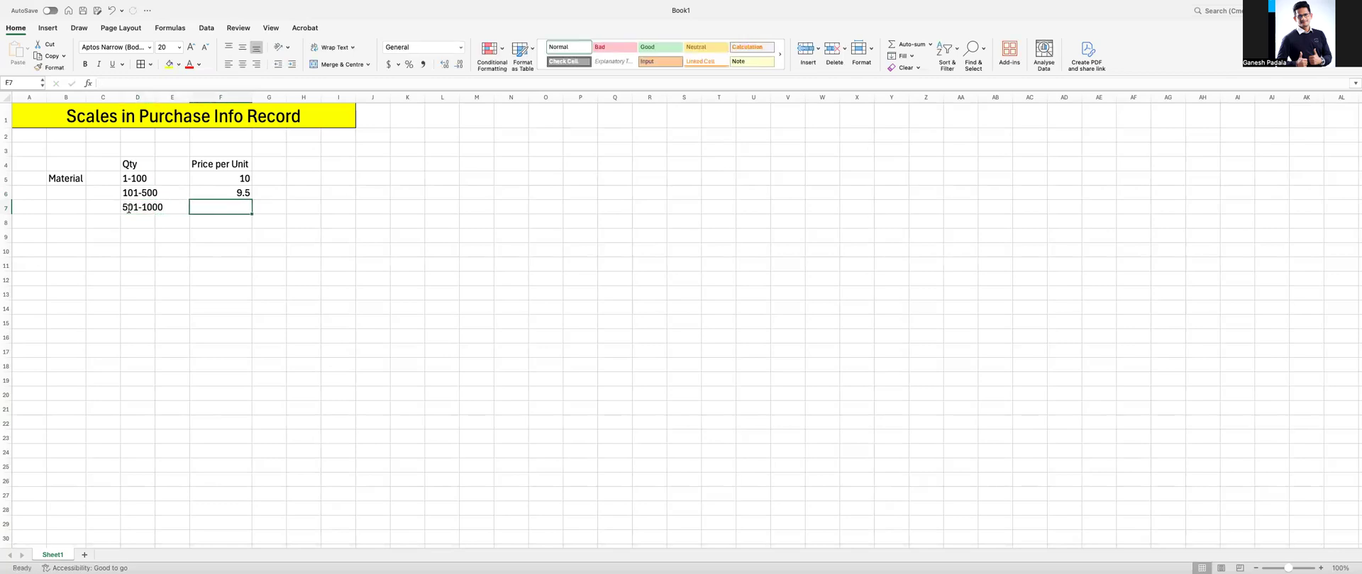
pyautogui.write('9')
pyautogui.press('Return')
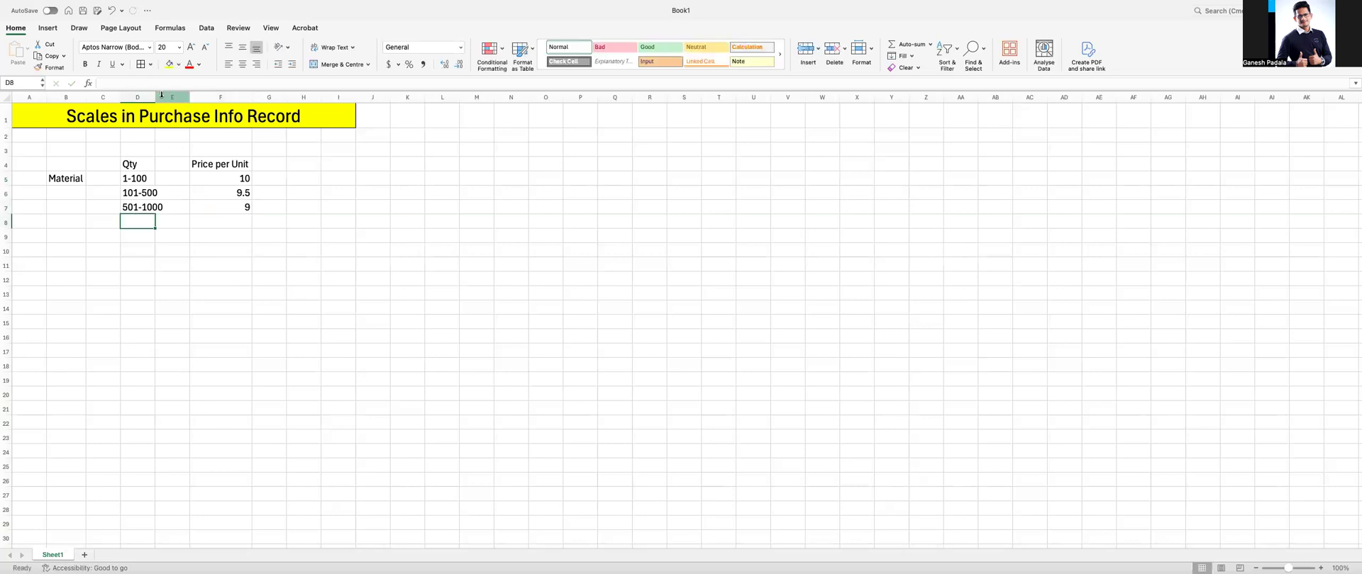
# - Widen column D, bold the Qty and Price per Unit headers, and merge B5:B7 middle-aligned
pyautogui.moveTo(156, 95); pyautogui.dragTo(166, 94)
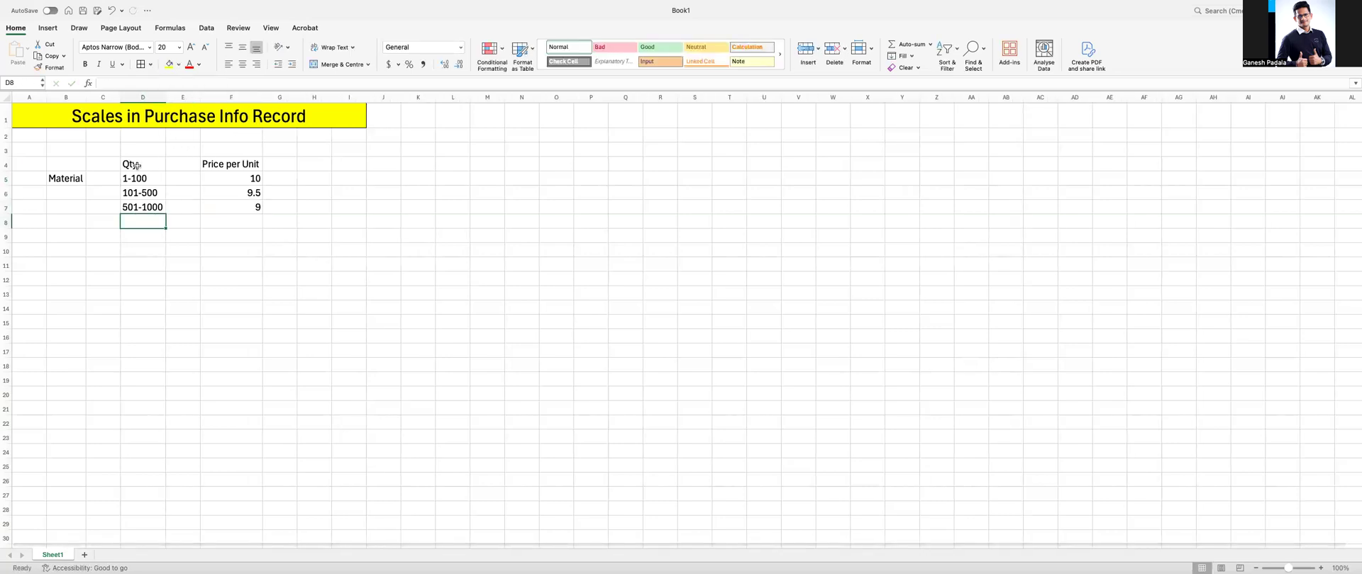
pyautogui.moveTo(136, 165); pyautogui.dragTo(226, 166)
pyautogui.click(84, 64)
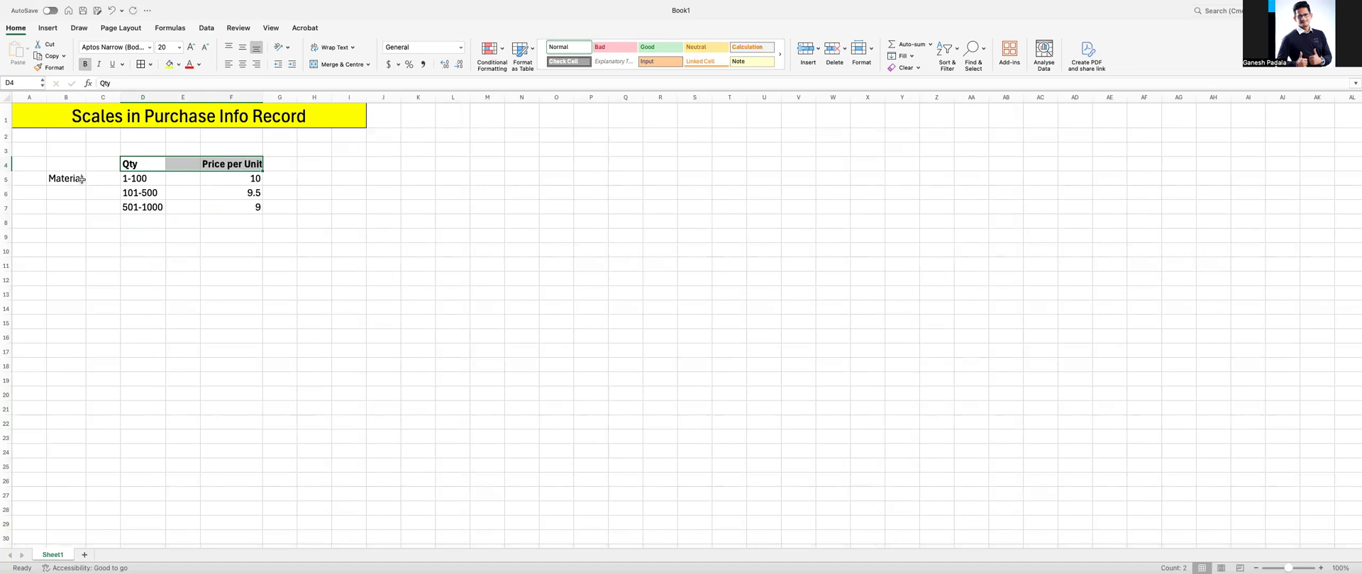
pyautogui.moveTo(83, 179); pyautogui.dragTo(69, 207)
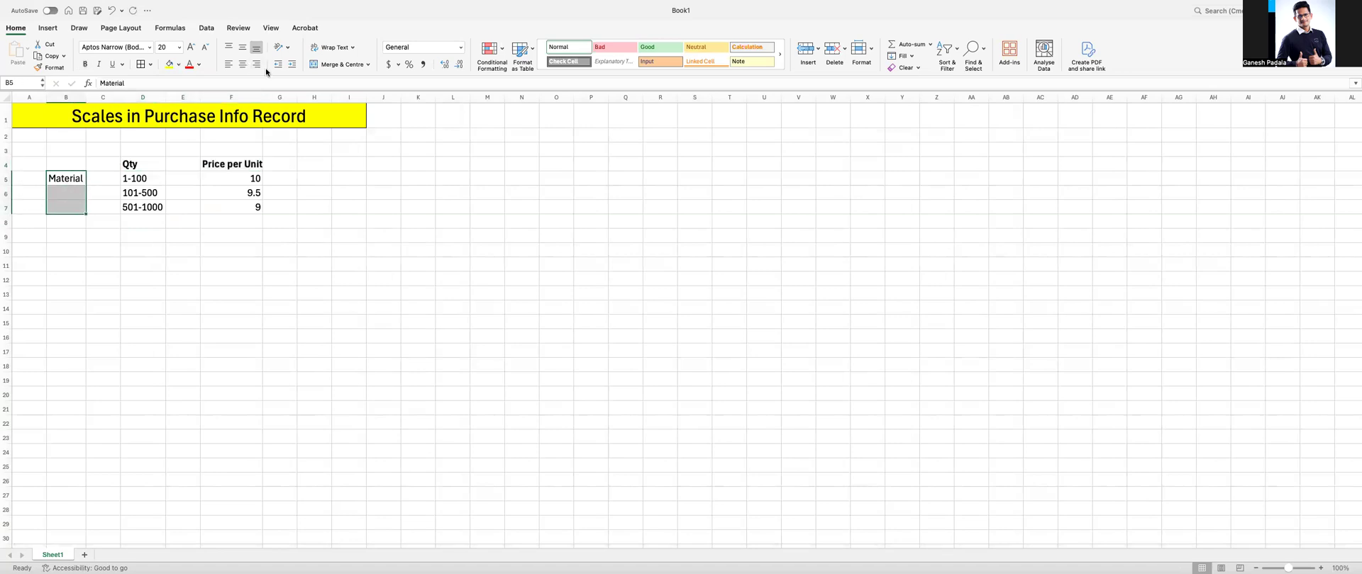
pyautogui.click(332, 65)
pyautogui.click(243, 48)
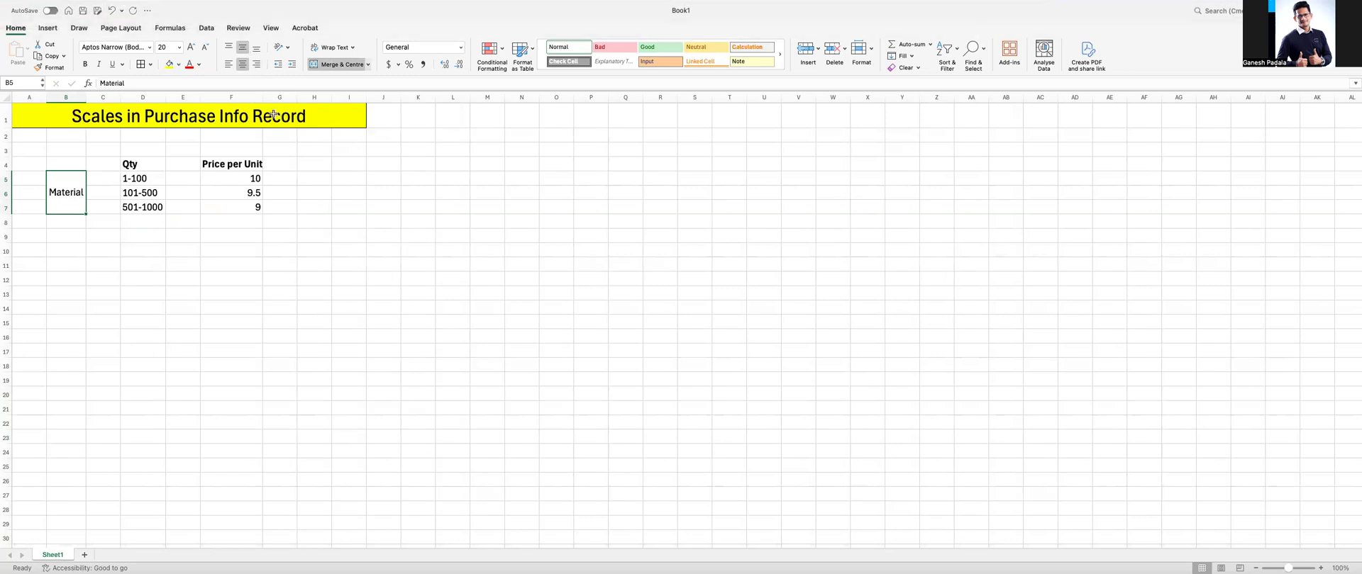
# - Fill both headers pink using Format Painter and fill the merged Material cell orange
pyautogui.moveTo(259, 97); pyautogui.dragTo(262, 97)
pyautogui.click(139, 164)
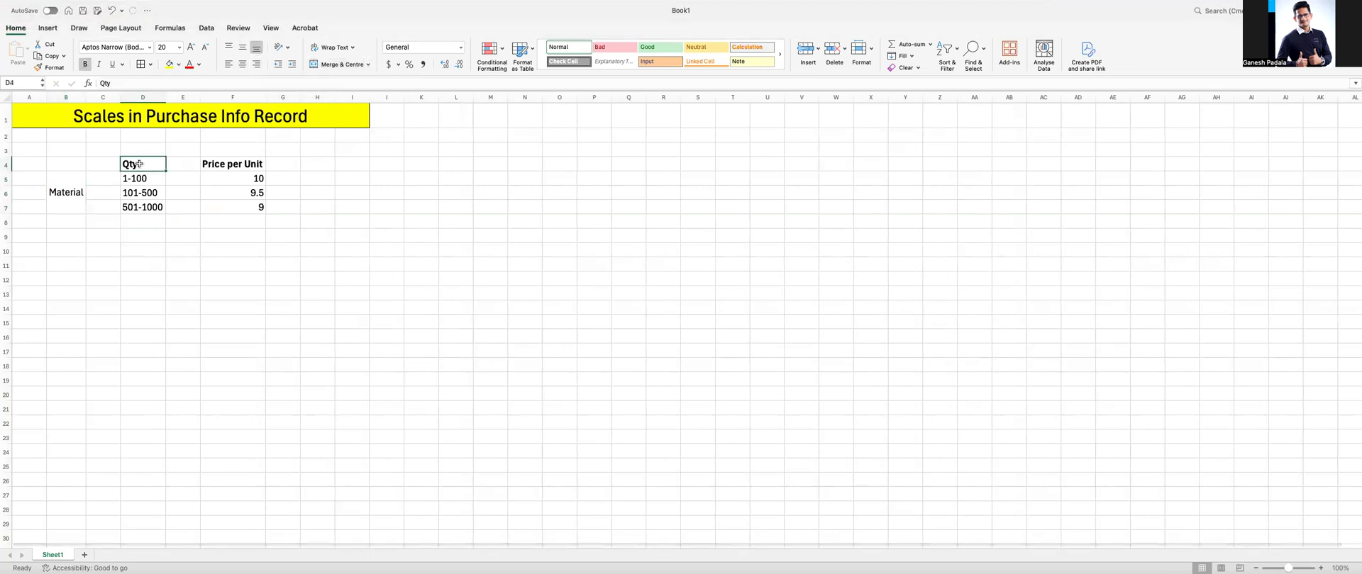
pyautogui.click(180, 64)
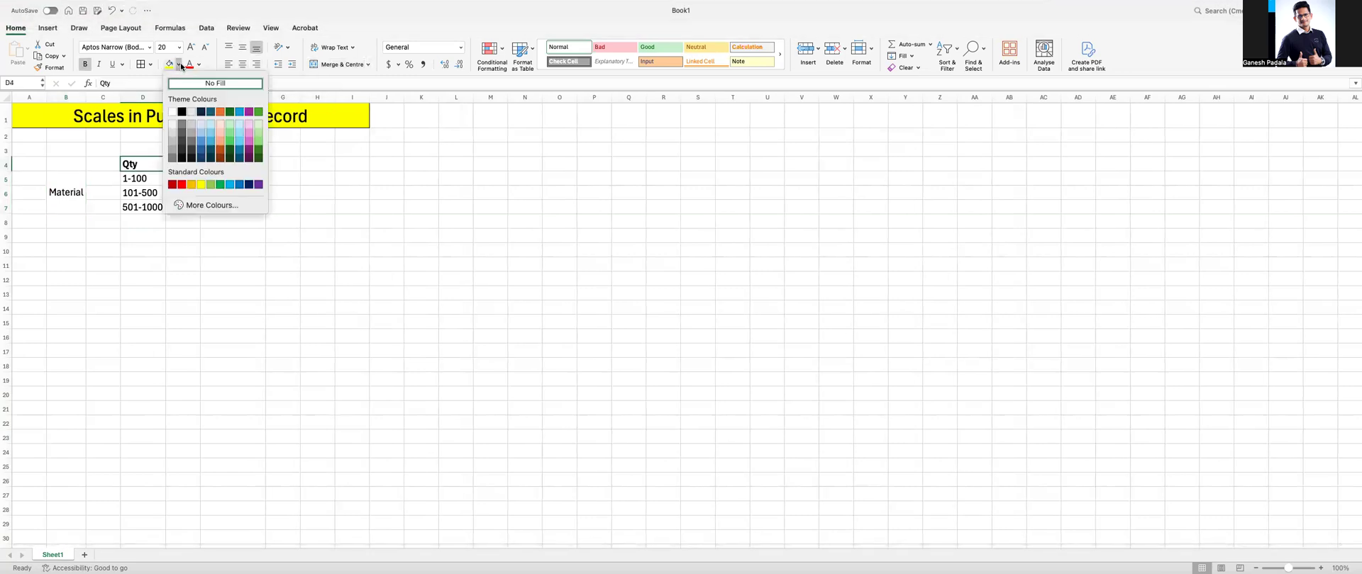
pyautogui.click(248, 129)
pyautogui.click(50, 67)
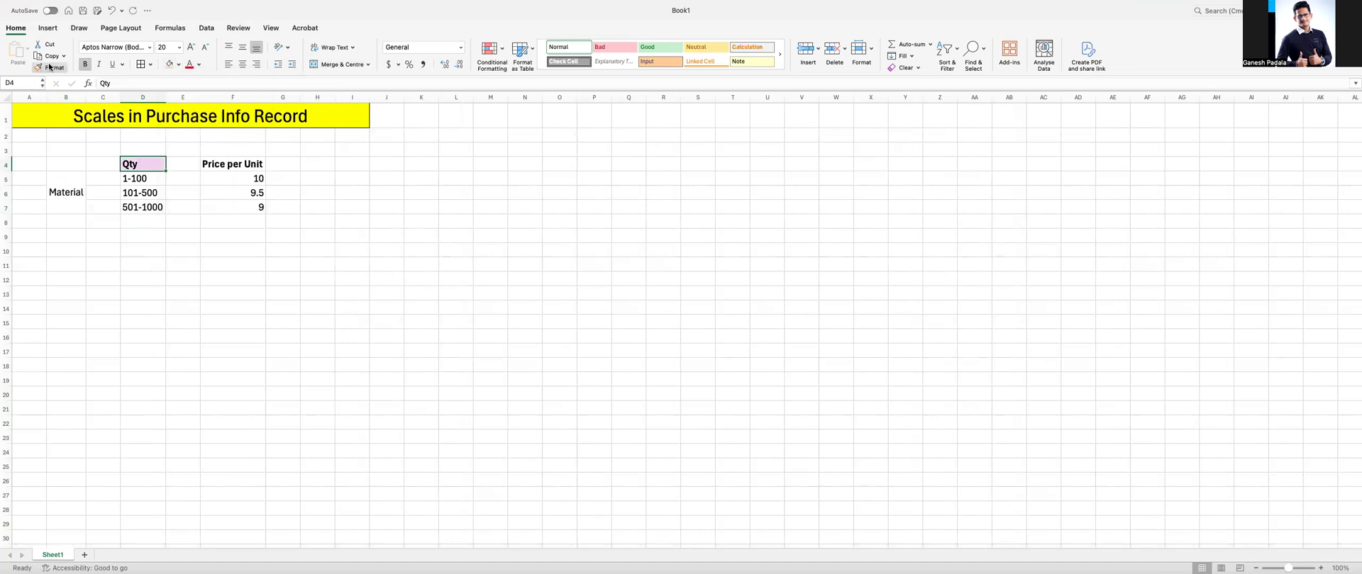
pyautogui.click(232, 164)
pyautogui.moveTo(66, 178); pyautogui.dragTo(68, 207)
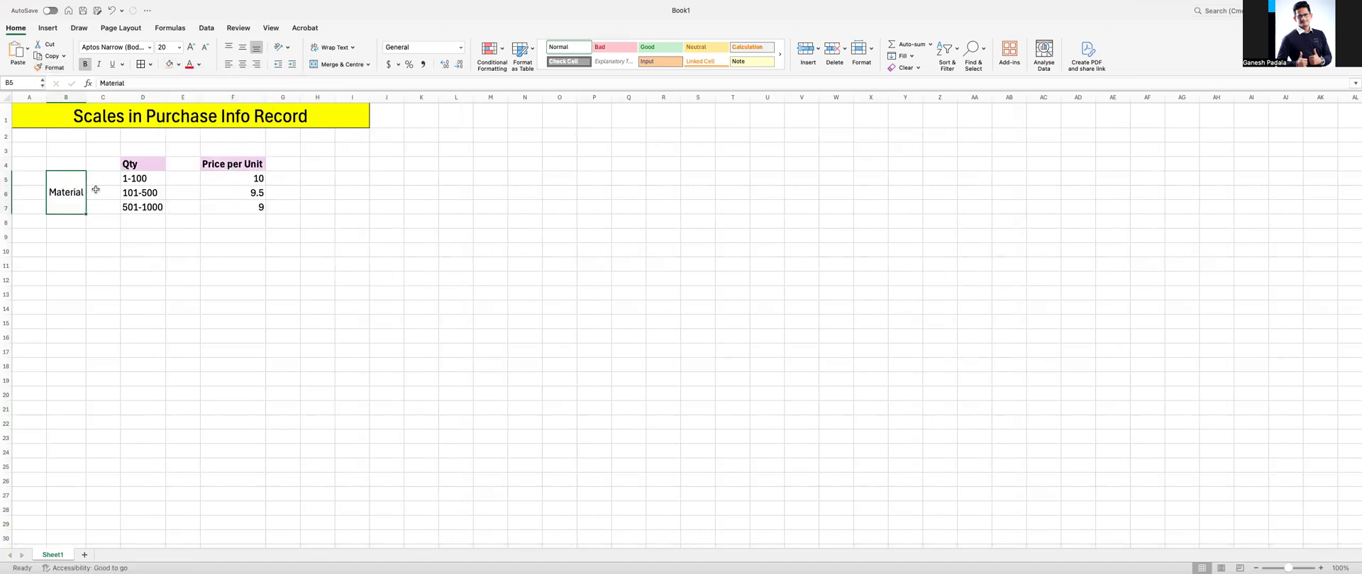
pyautogui.click(339, 65)
pyautogui.click(178, 64)
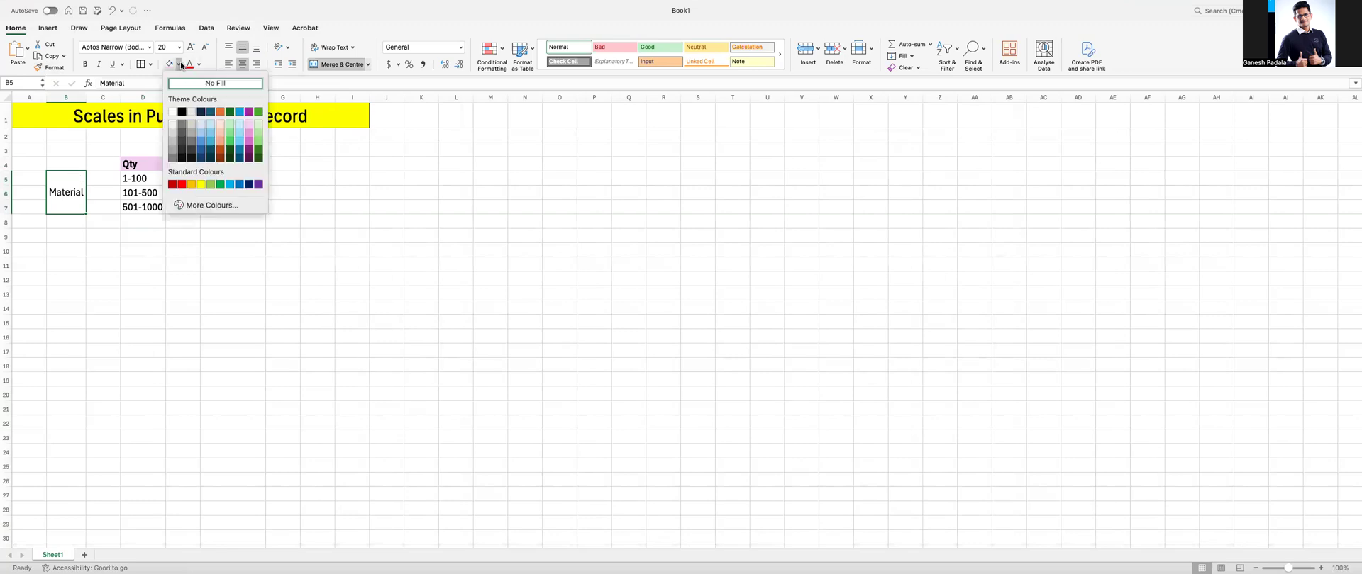
pyautogui.click(201, 186)
pyautogui.click(376, 222)
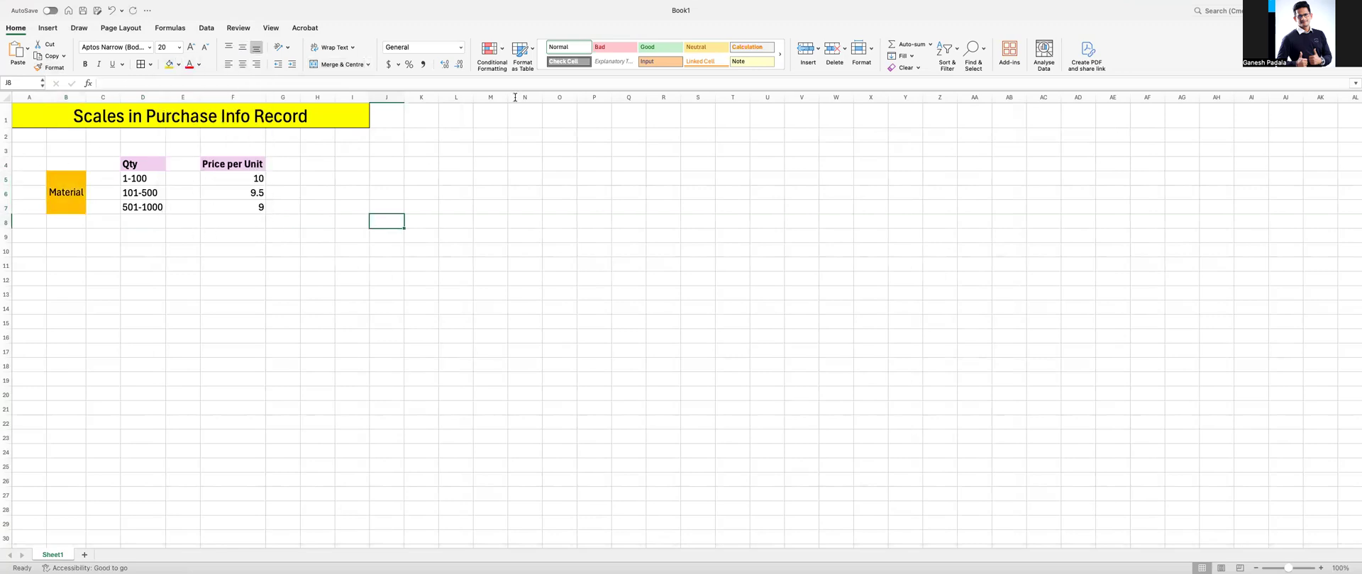
pyautogui.moveTo(142, 5)
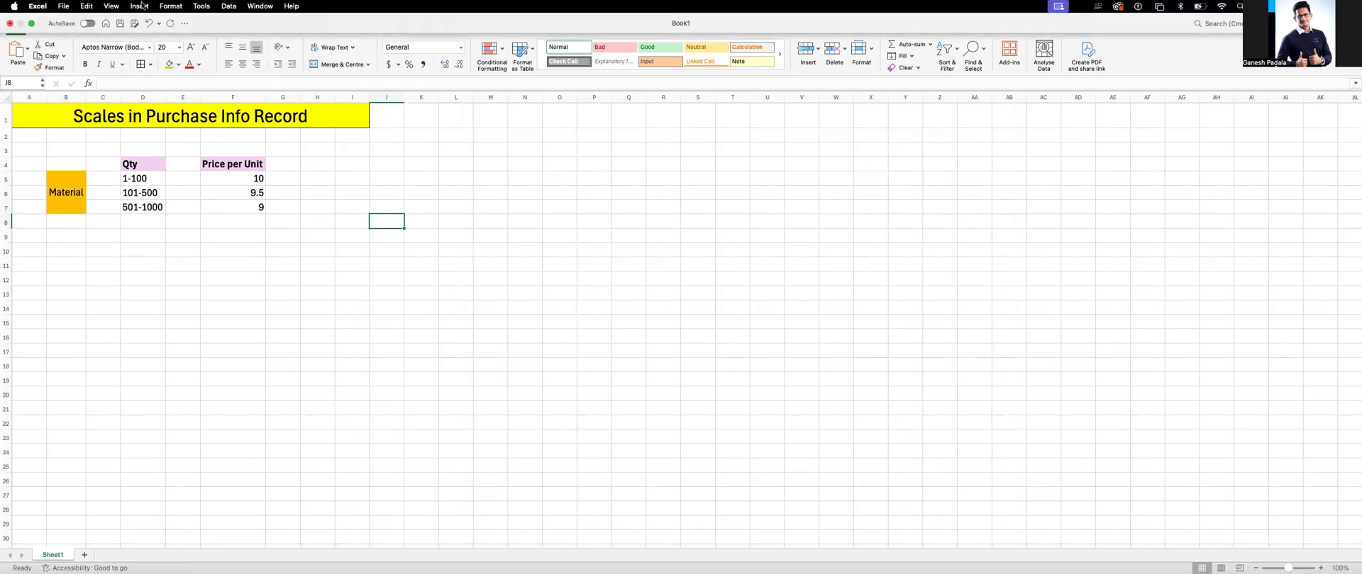
pyautogui.click(20, 24)
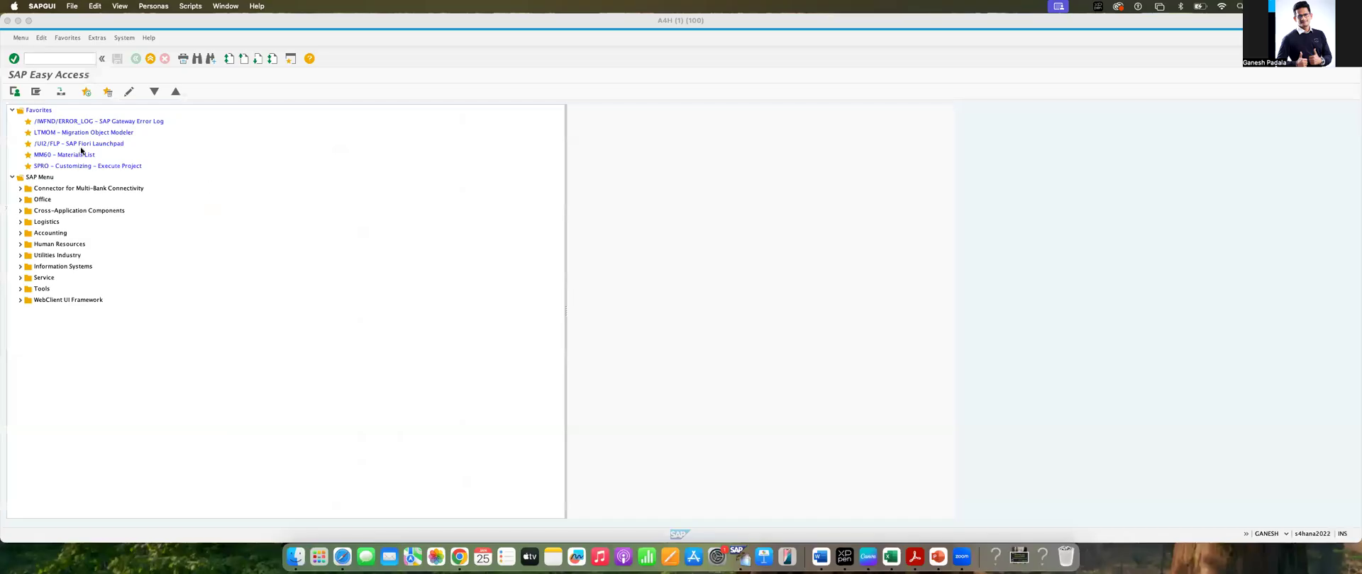
pyautogui.click(52, 60)
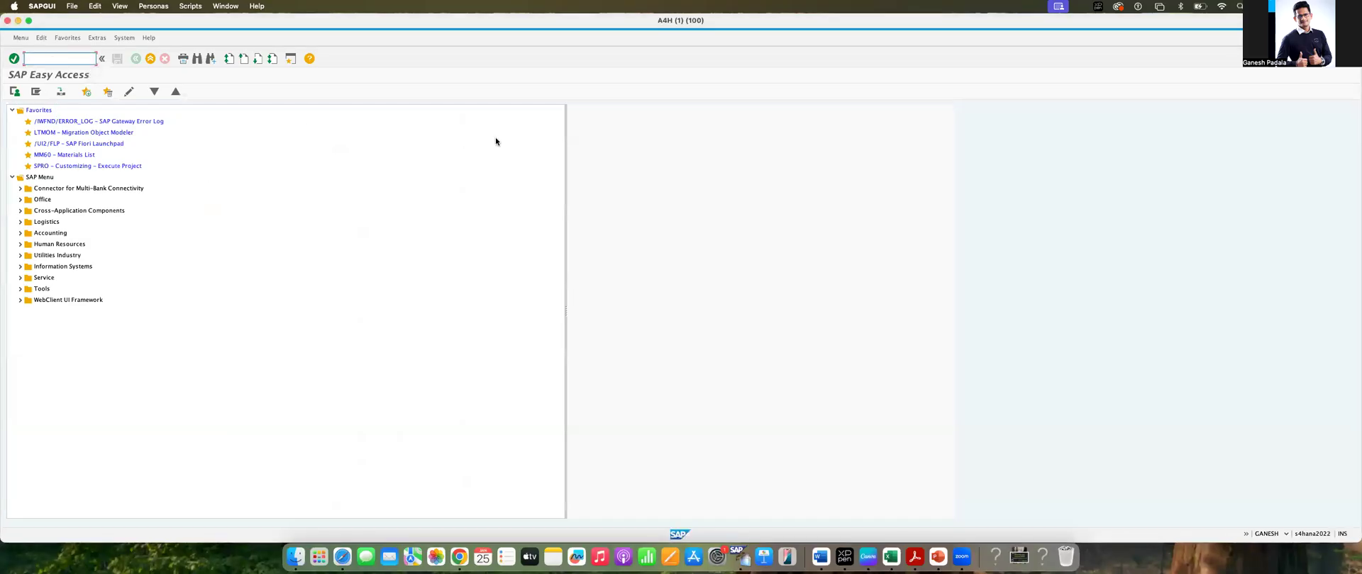
pyautogui.write('/NM')
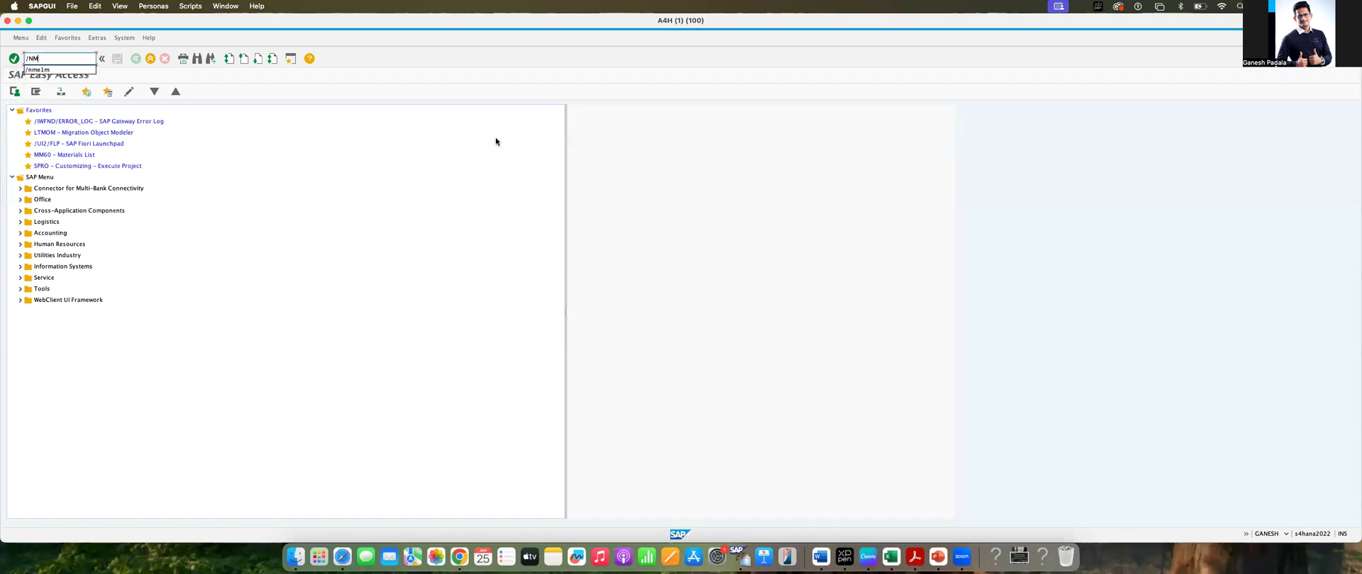
pyautogui.write('E1M')
pyautogui.press('Return')
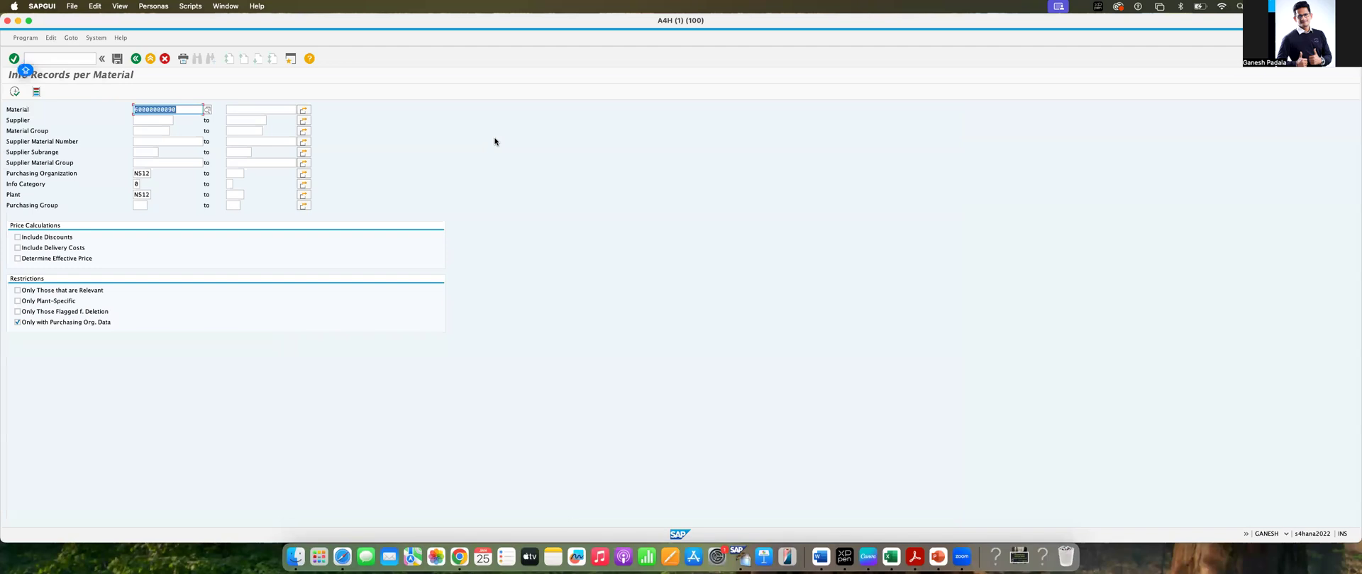
pyautogui.click(15, 92)
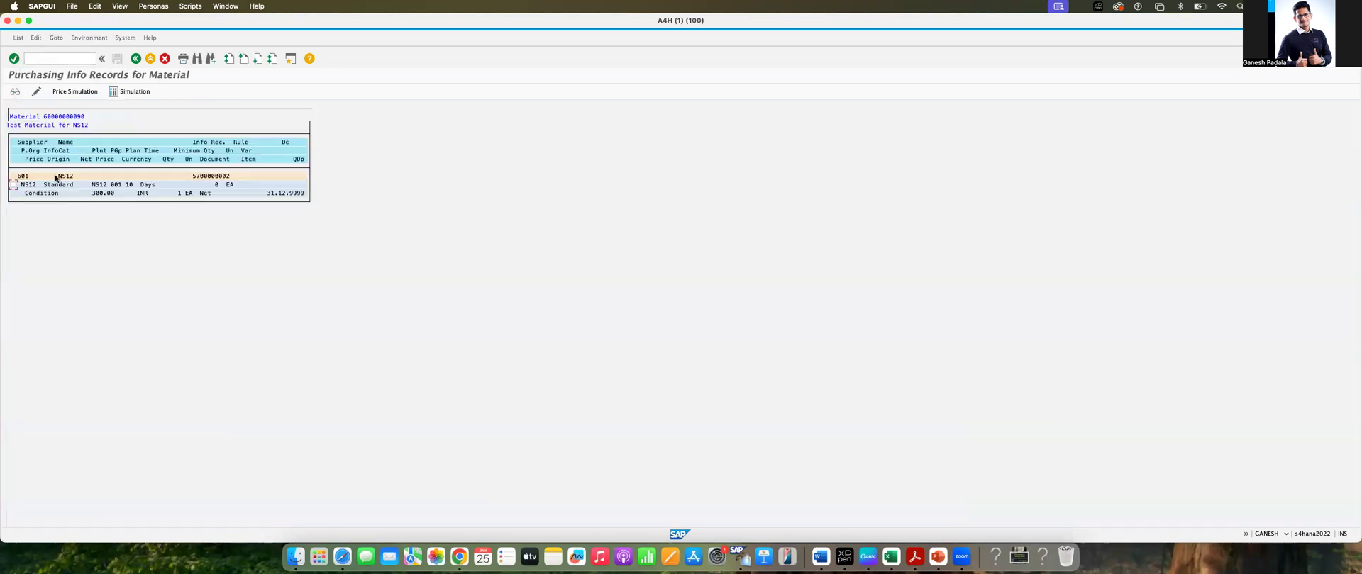
pyautogui.click(13, 185)
pyautogui.click(36, 92)
pyautogui.click(71, 93)
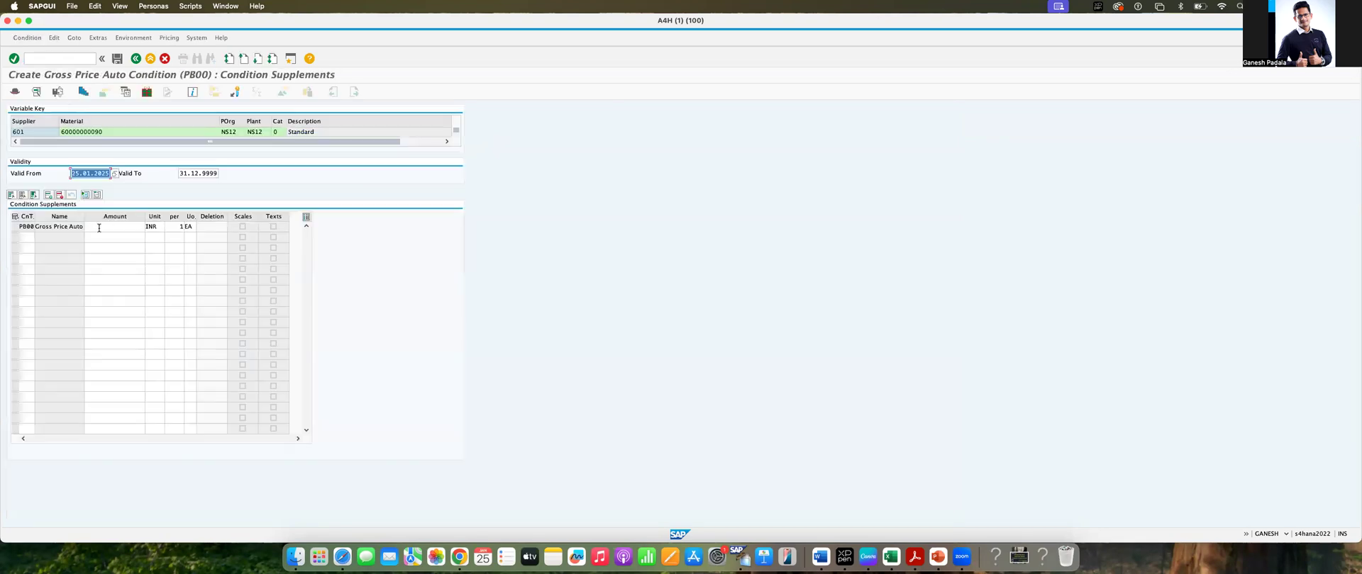
# - Select the PB00 gross price condition row and open its quantity scales
pyautogui.click(122, 227)
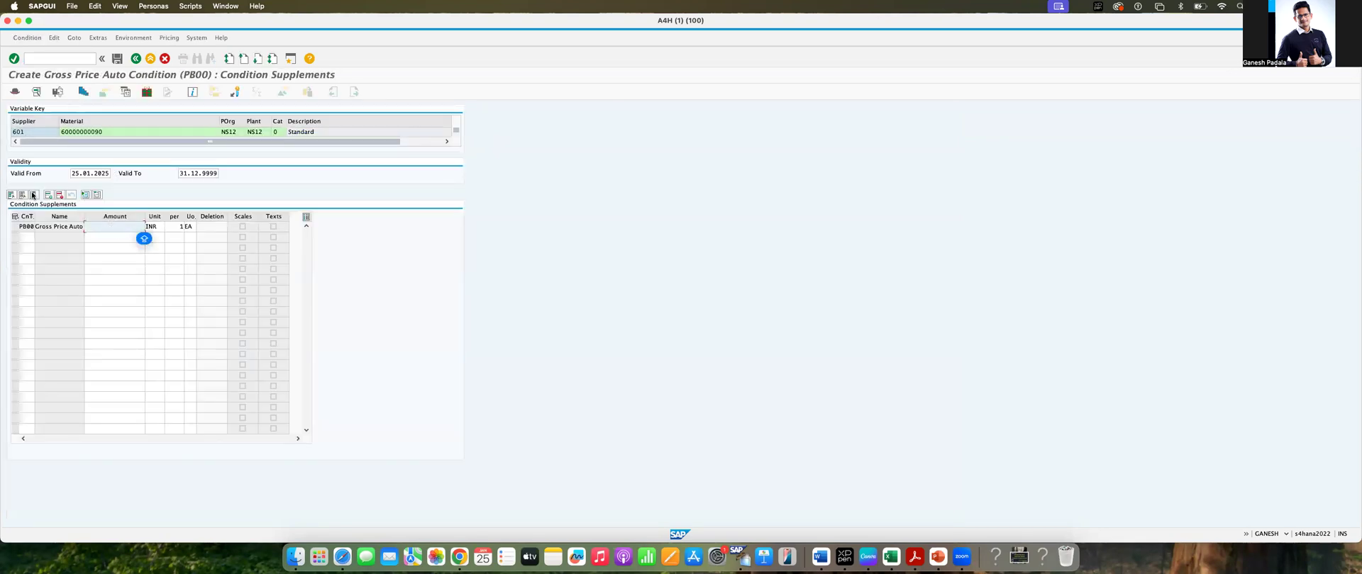
pyautogui.click(16, 227)
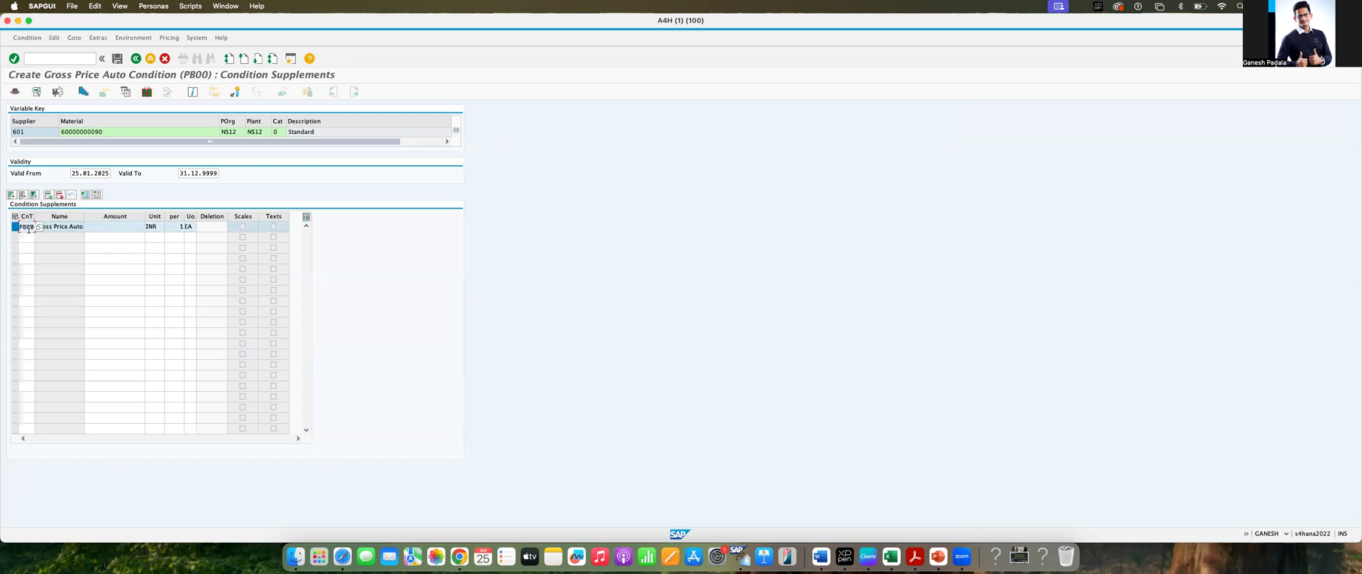
pyautogui.click(82, 95)
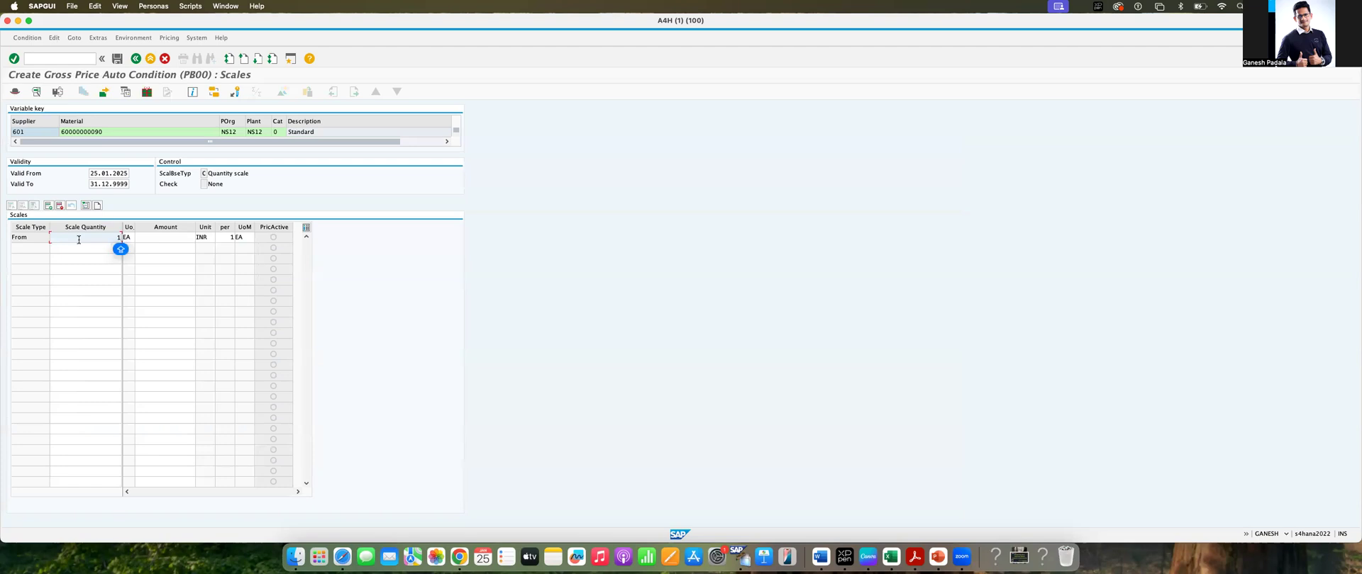
# - Enter scale lines: from 1 at 10.00, from 101 at 9.50, from 501 at 9.00
pyautogui.press('Tab')
pyautogui.press('Tab')
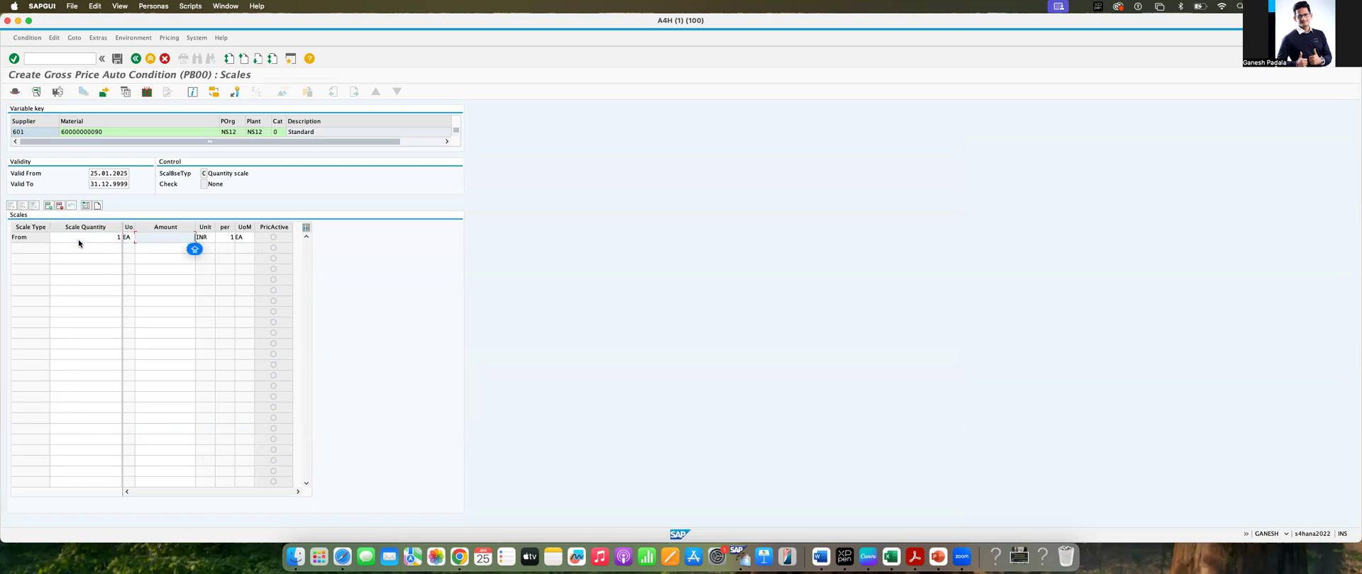
pyautogui.write('10')
pyautogui.click(79, 239)
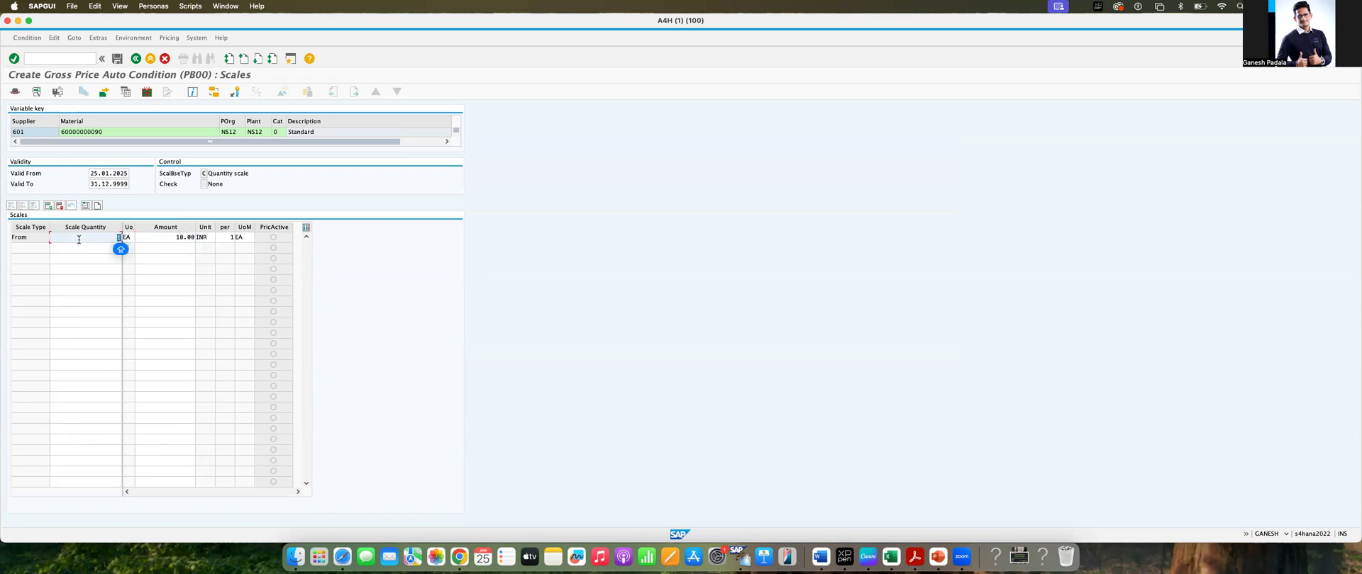
pyautogui.click(73, 250)
pyautogui.write('101')
pyautogui.press('Tab')
pyautogui.write('9')
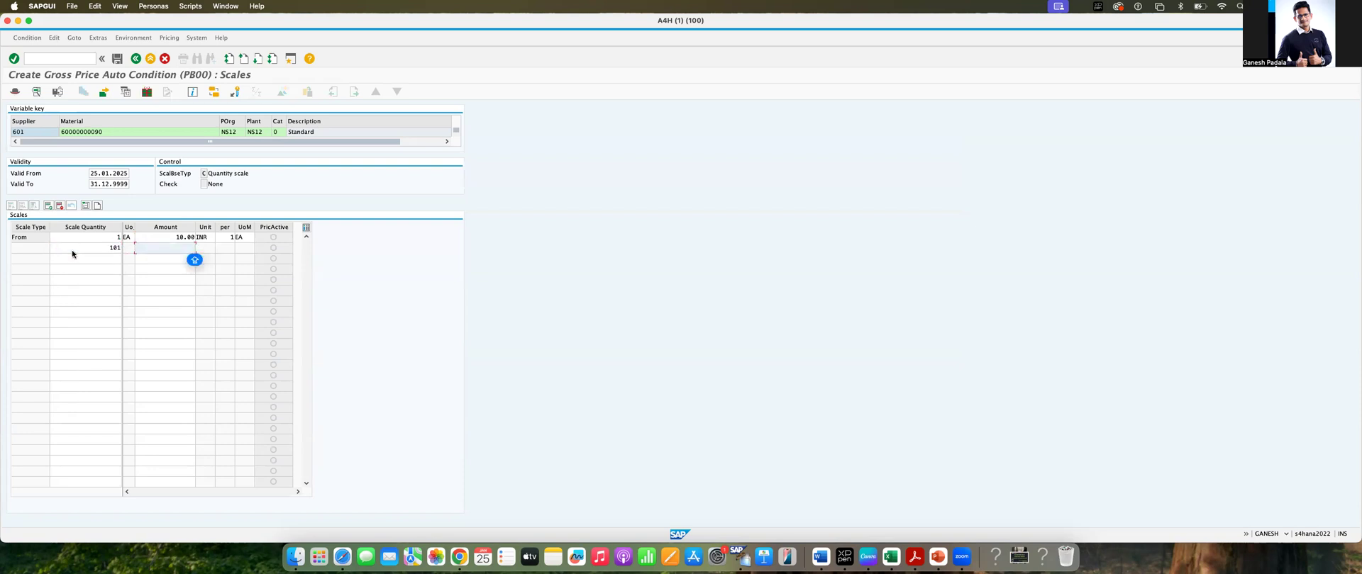
pyautogui.write('.50')
pyautogui.press('Return')
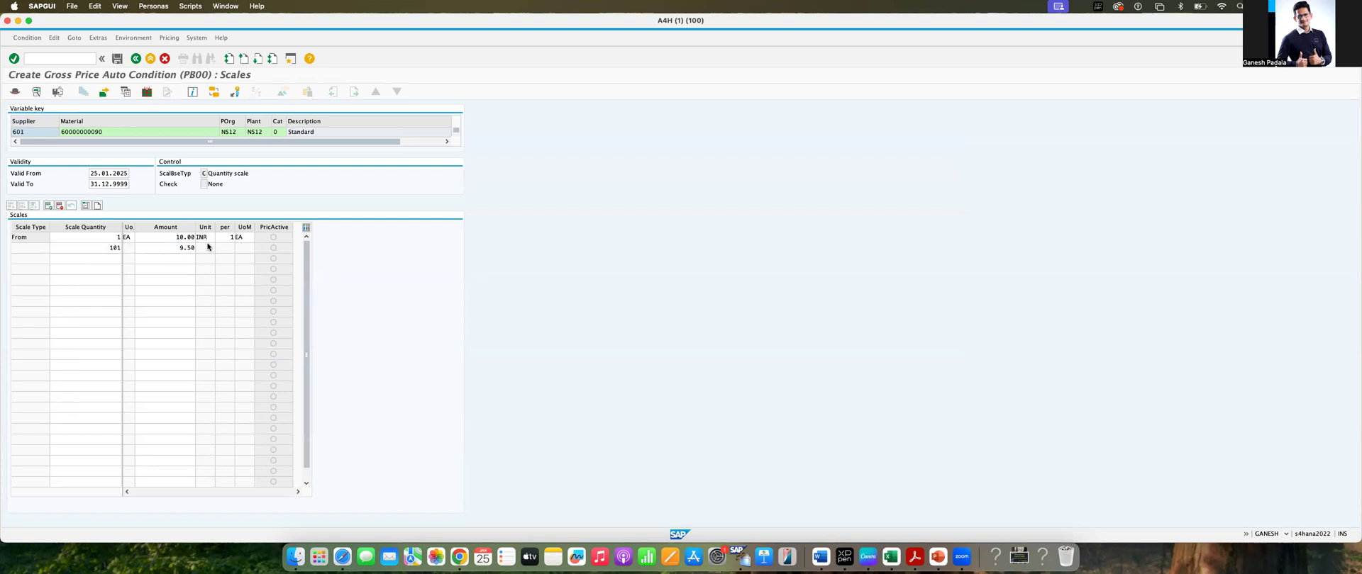
pyautogui.click(105, 260)
pyautogui.write('501')
pyautogui.press('Tab')
pyautogui.write('9')
pyautogui.press('Return')
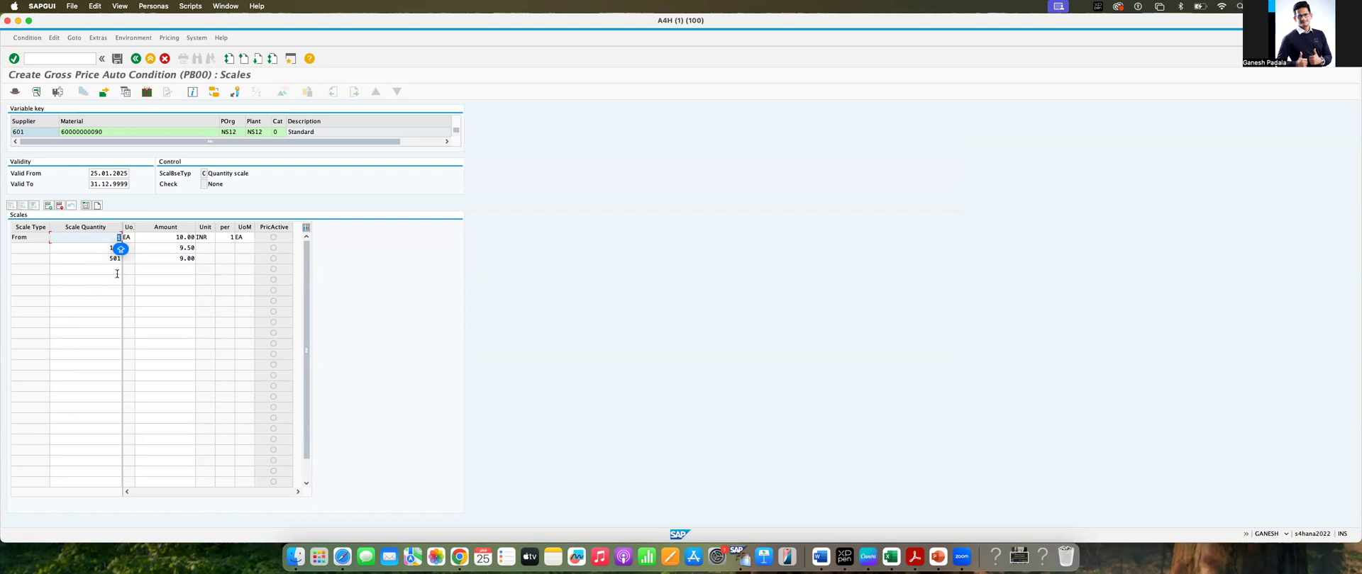
# - Review the three scale quantities and prices, then save the info record
pyautogui.click(150, 257)
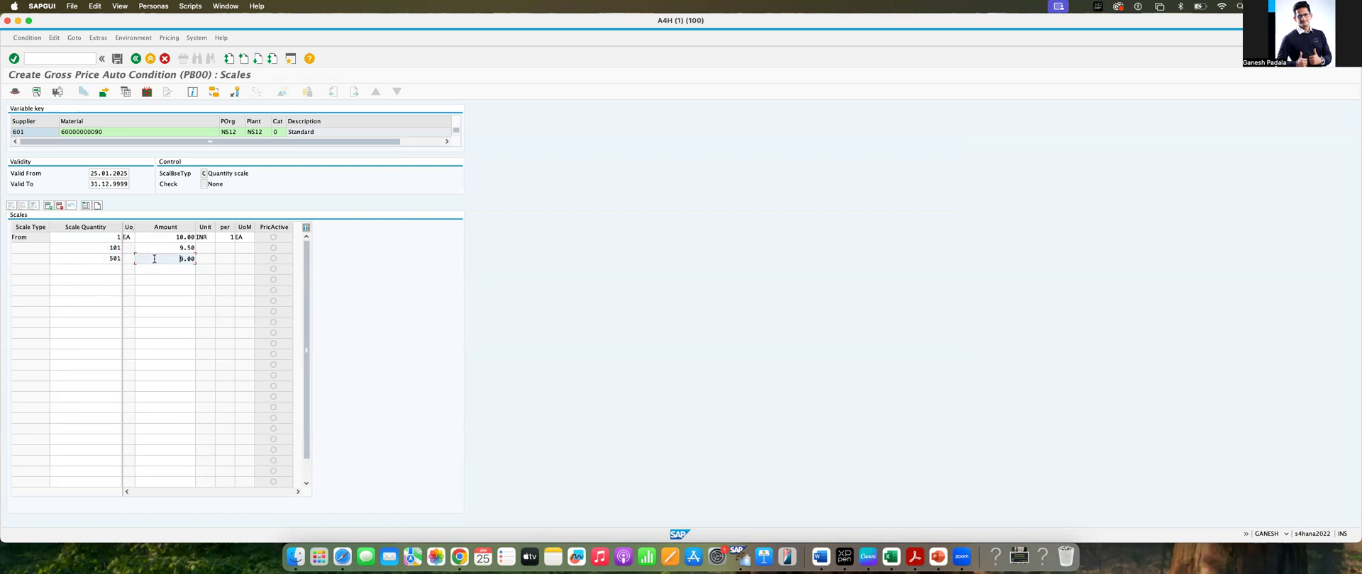
pyautogui.click(91, 237)
pyautogui.press('Tab')
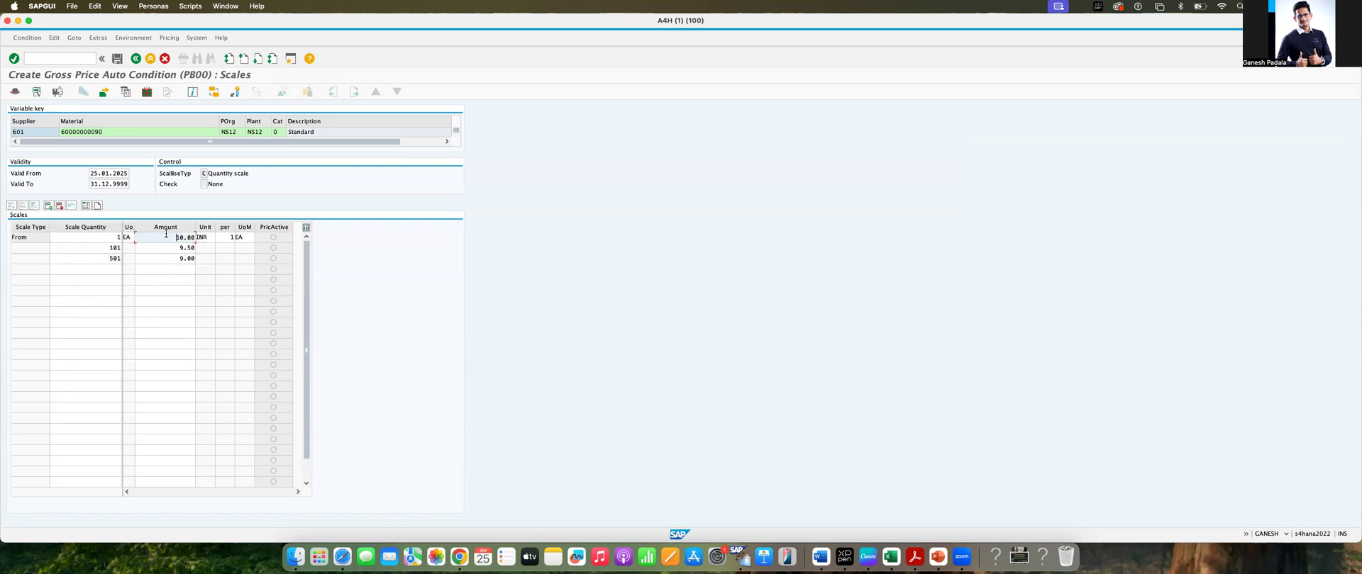
pyautogui.click(109, 247)
pyautogui.press('Up')
pyautogui.press('Tab')
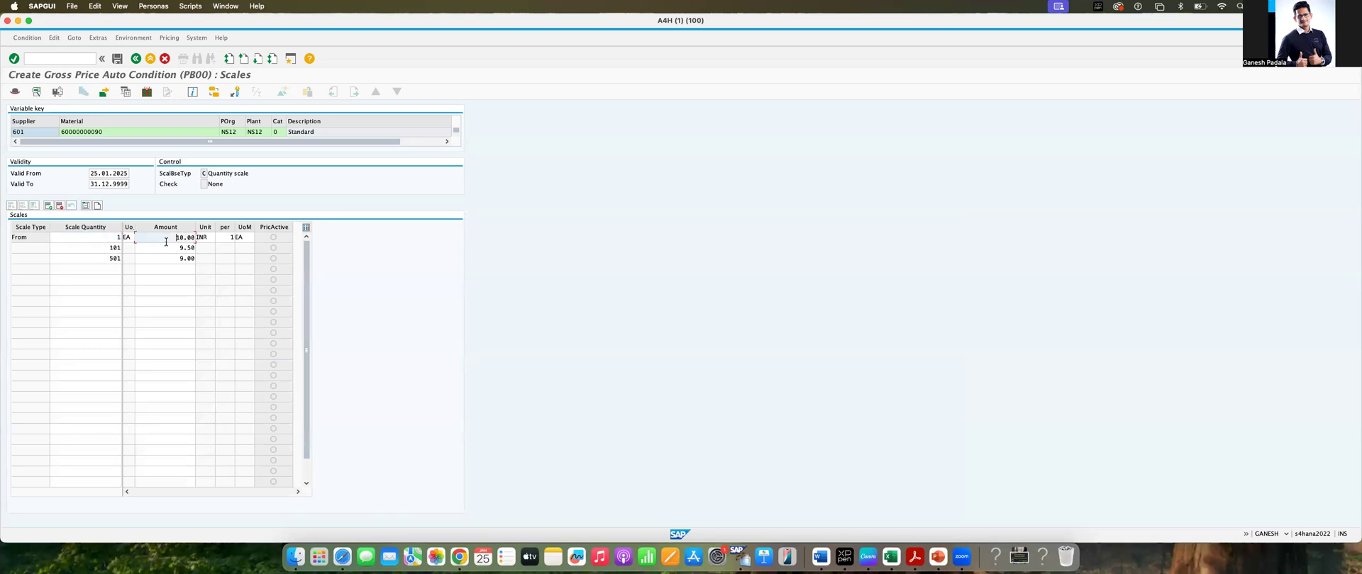
pyautogui.click(111, 249)
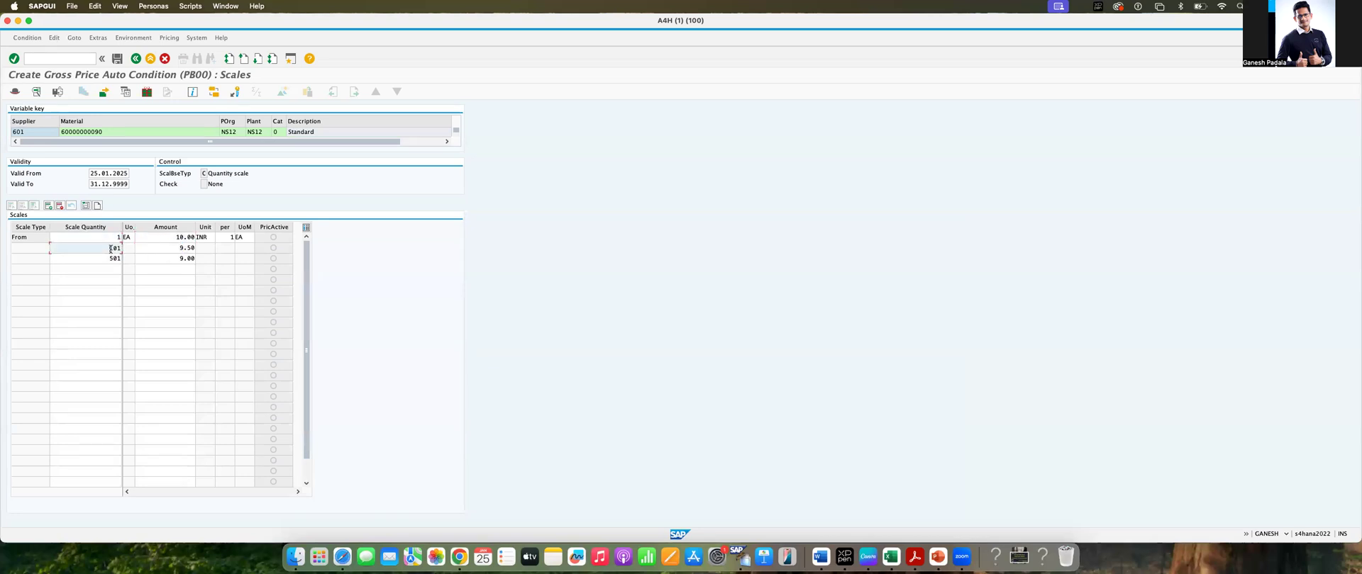
pyautogui.click(174, 249)
pyautogui.doubleClick(119, 260)
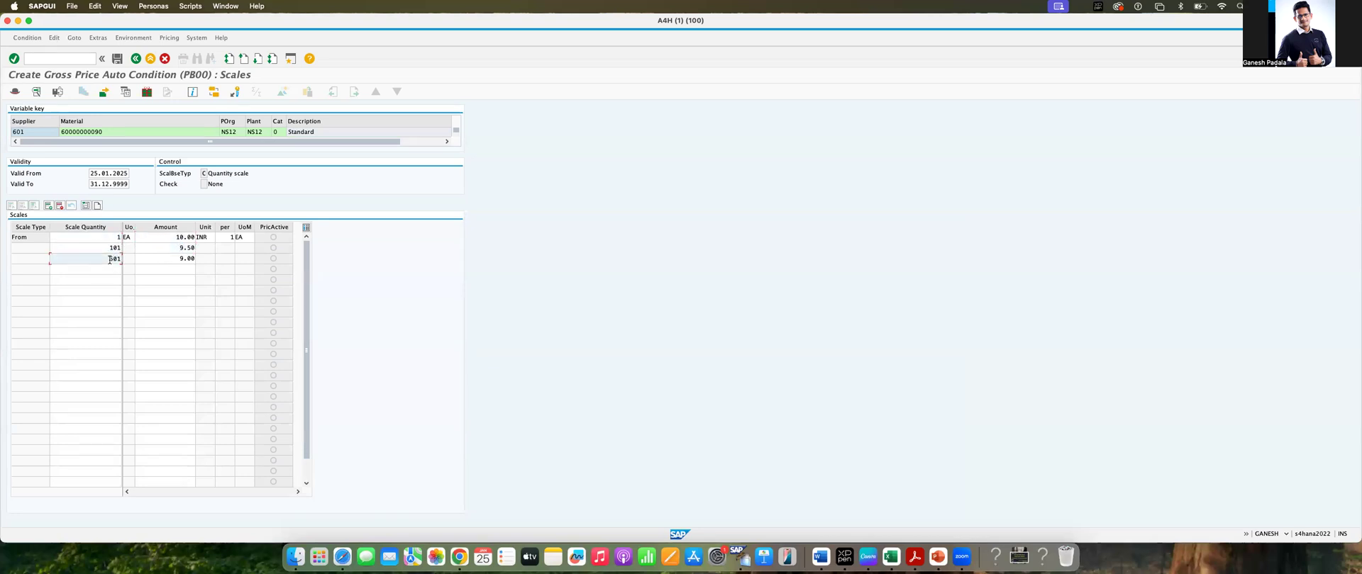
pyautogui.click(175, 262)
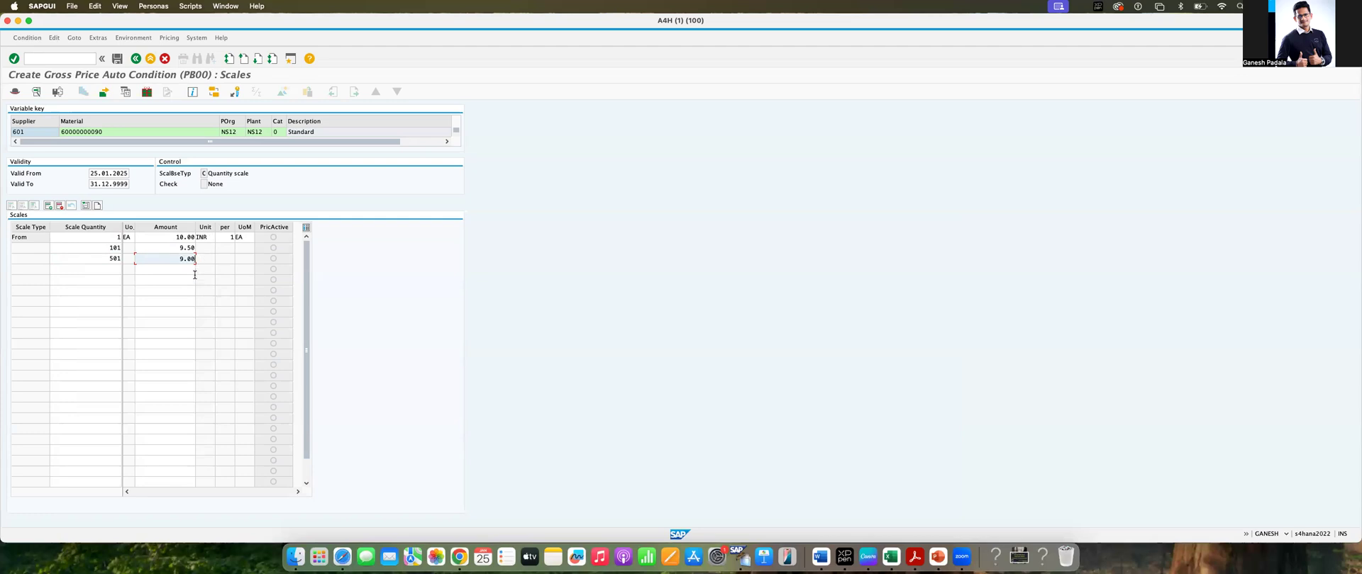
pyautogui.click(117, 61)
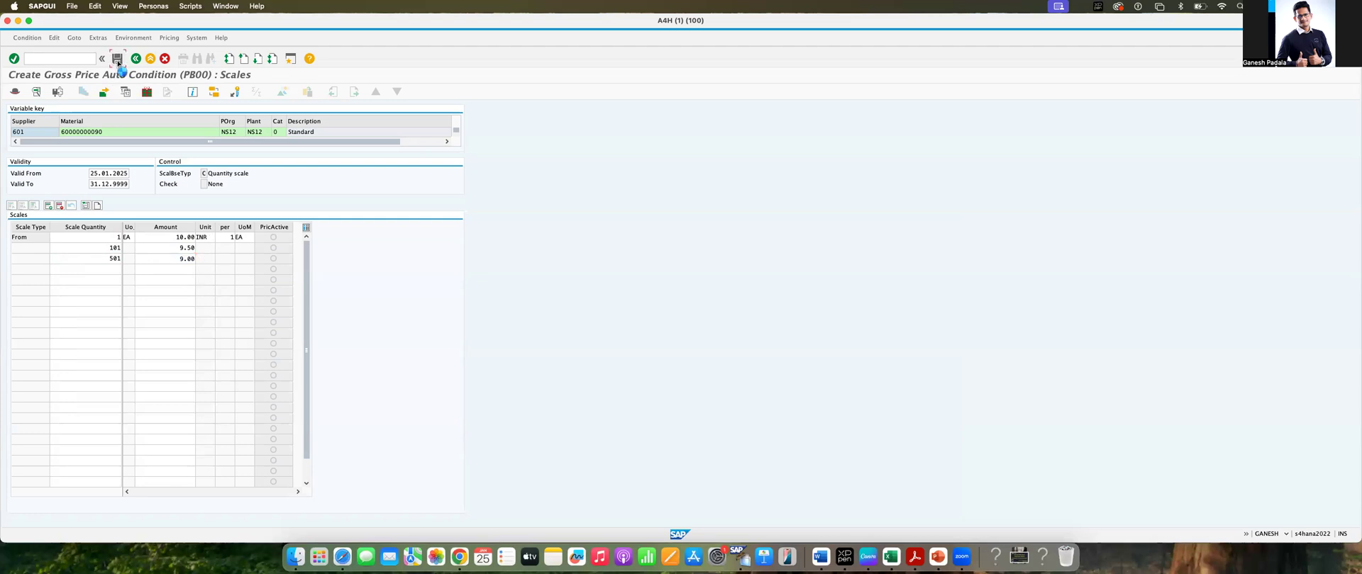
# - Display the NS12 info record's PB00 scales to confirm 10.00, 9.50, 9.00, then open a second session
pyautogui.click(13, 184)
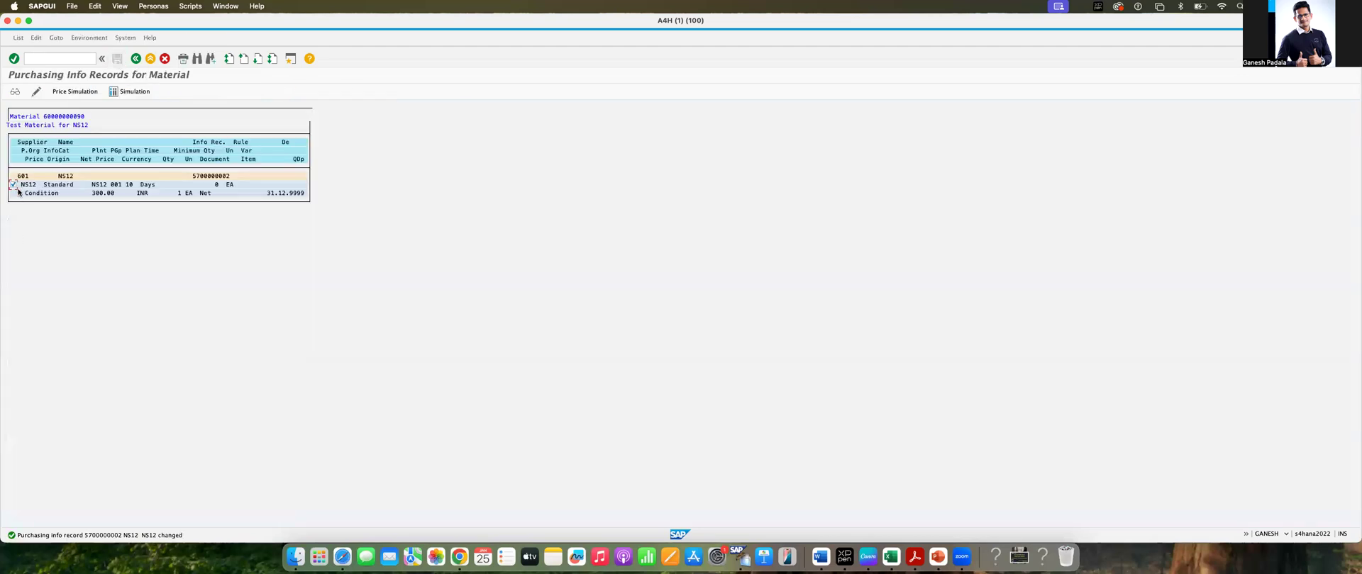
pyautogui.click(16, 93)
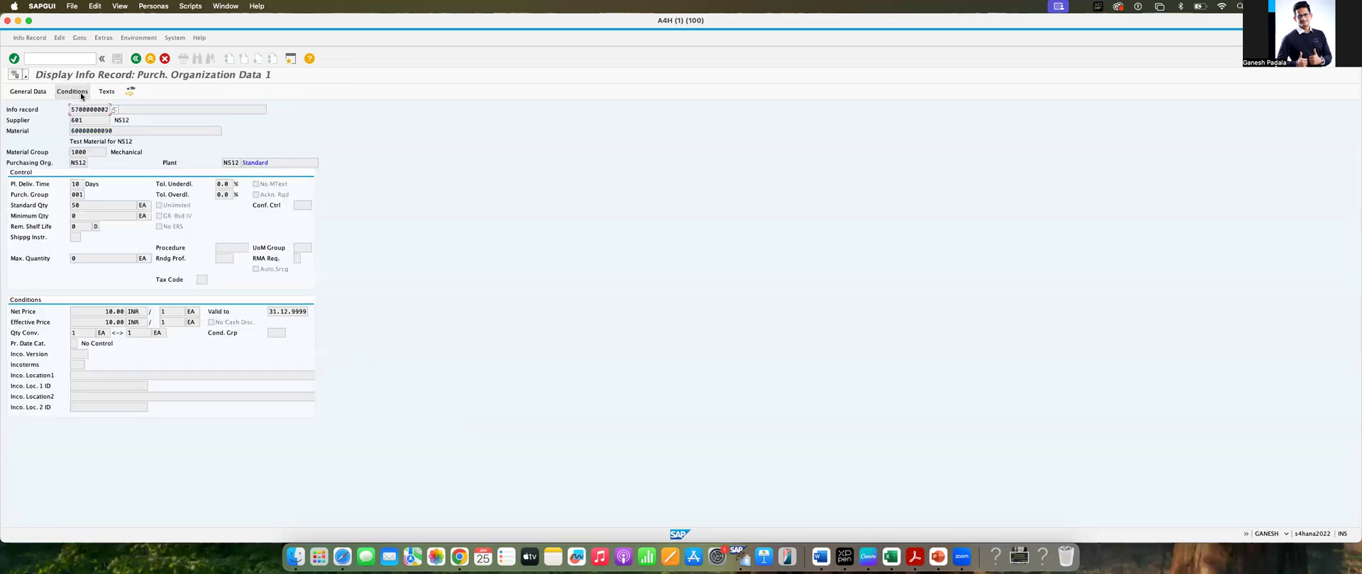
pyautogui.click(82, 94)
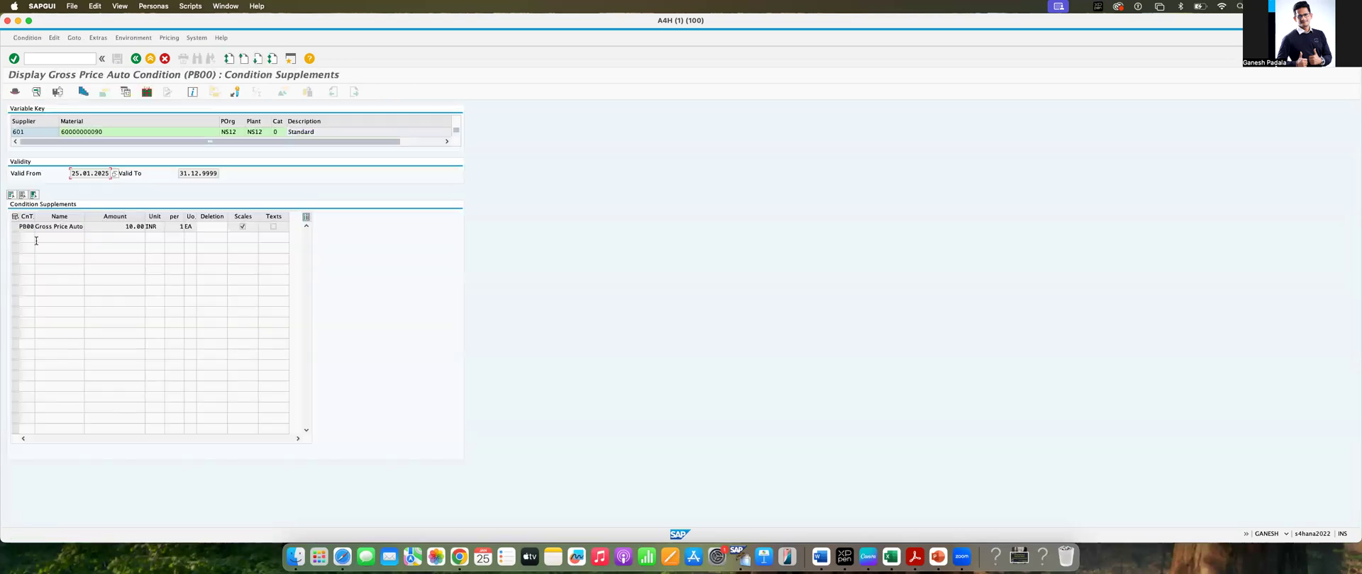
pyautogui.click(14, 228)
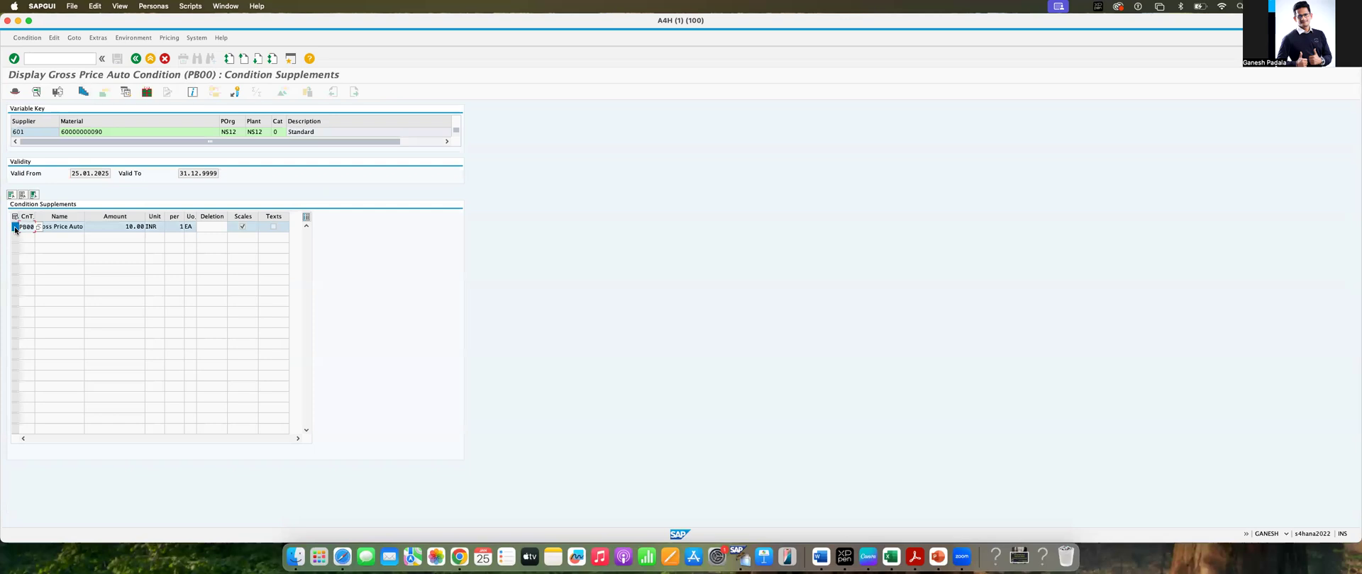
pyautogui.click(84, 93)
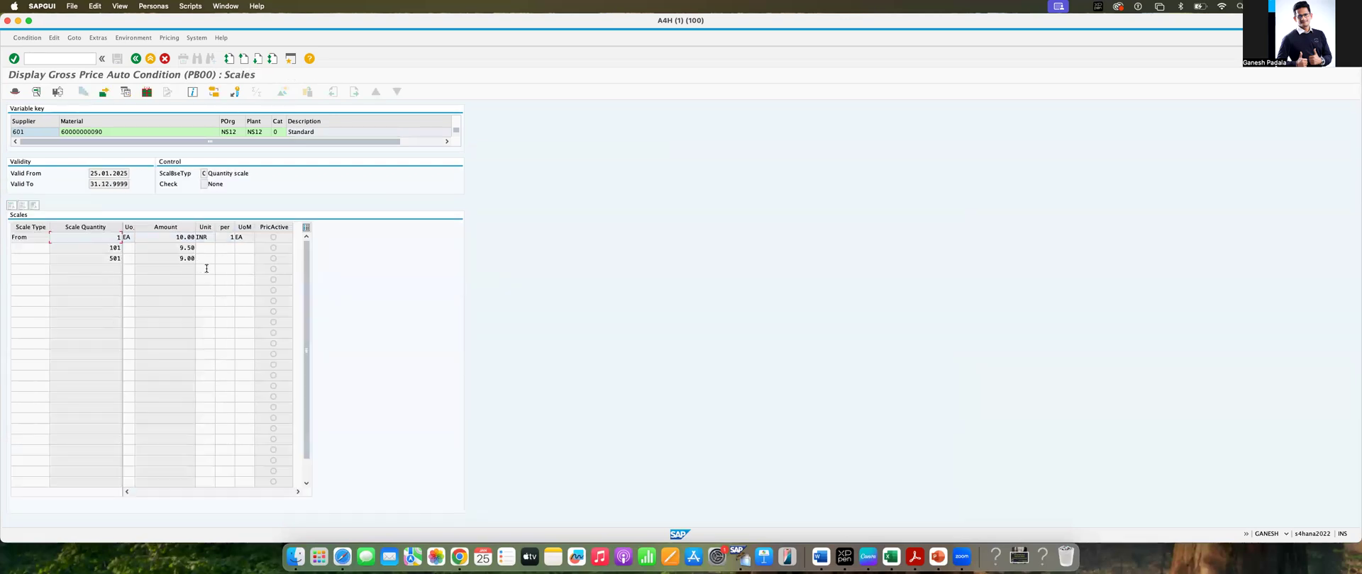
pyautogui.click(83, 59)
pyautogui.click(290, 60)
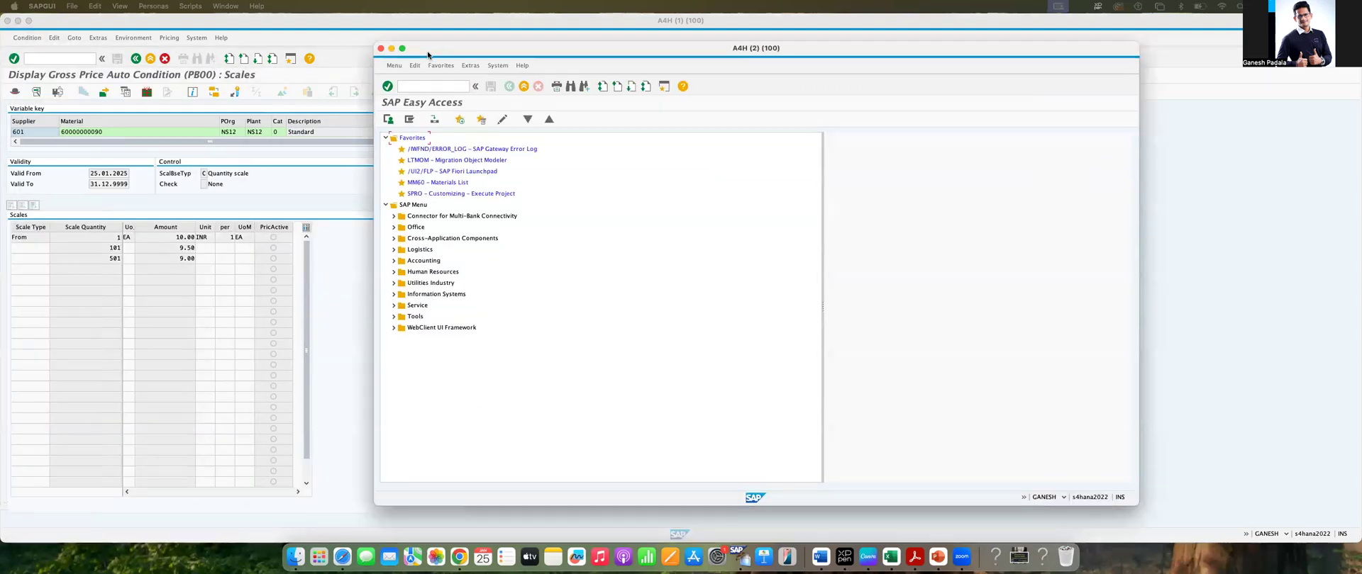
# - Maximise the new session and launch ME21N with /nme21n
pyautogui.click(402, 47)
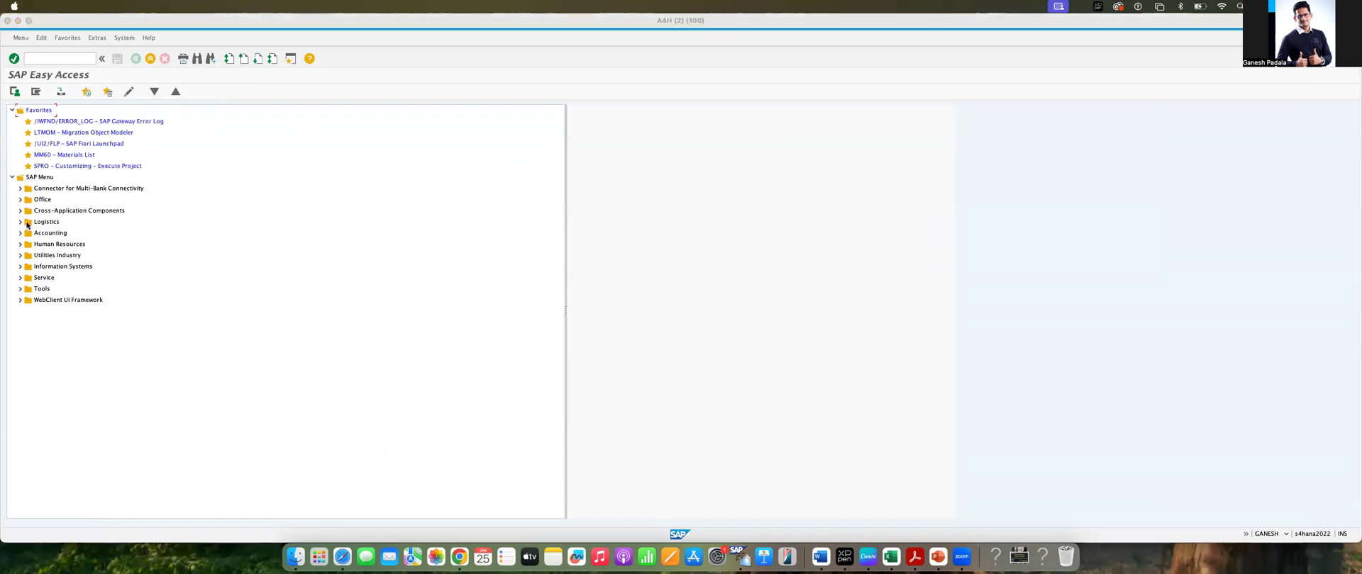
pyautogui.click(63, 245)
pyautogui.click(52, 62)
pyautogui.write('/nme21n')
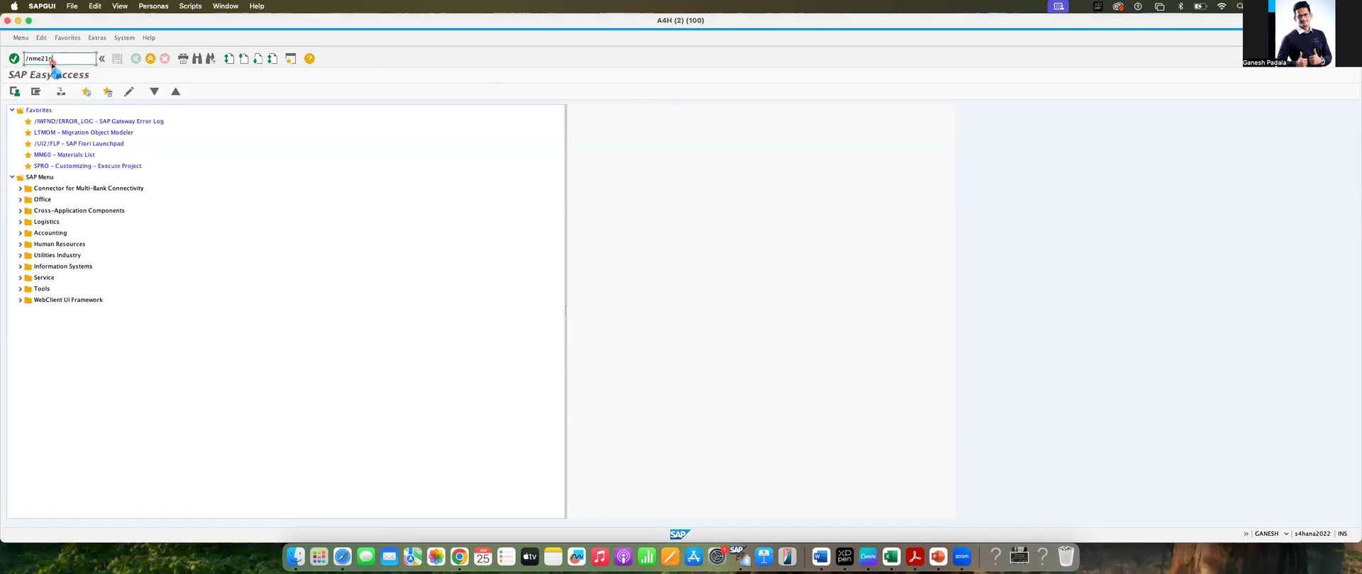
pyautogui.press('Return')
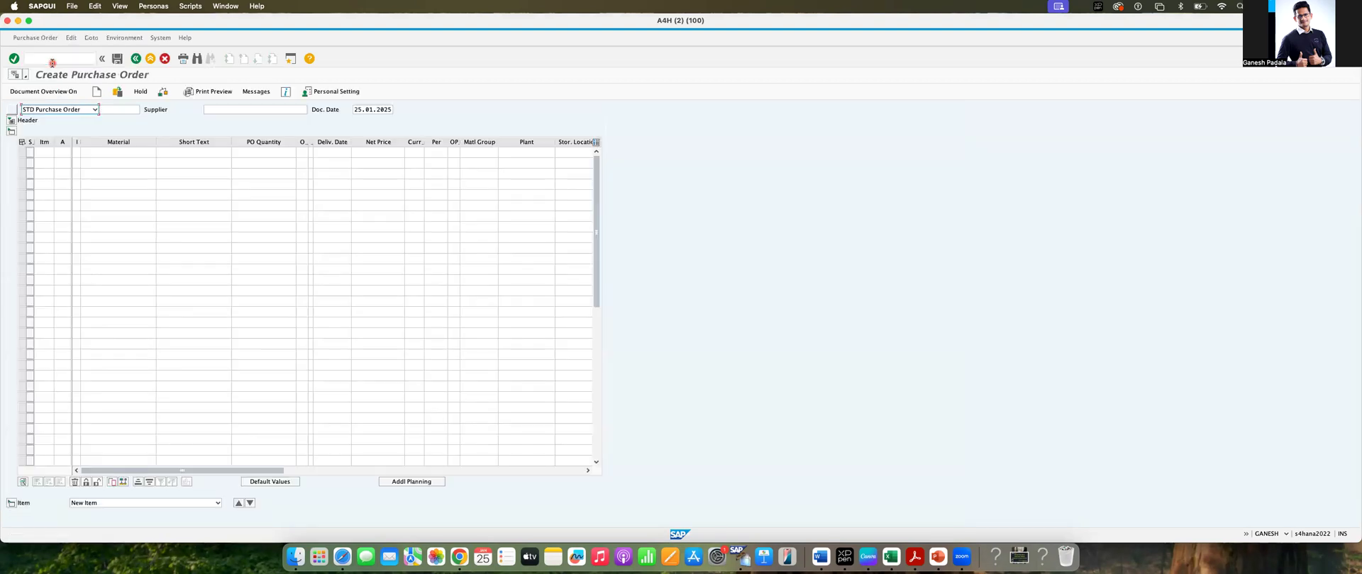
# - Keep STD Purchase Order and enter supplier 601, purchasing org NS12 and purchasing group 001
pyautogui.click(73, 111)
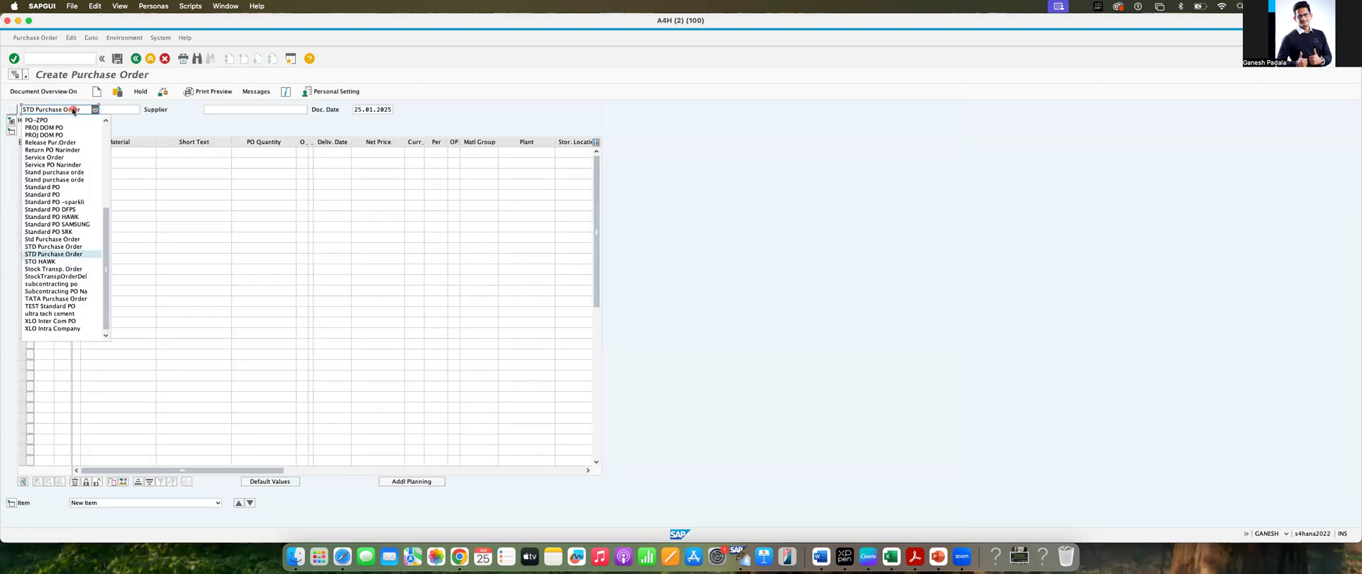
pyautogui.click(73, 110)
pyautogui.click(237, 109)
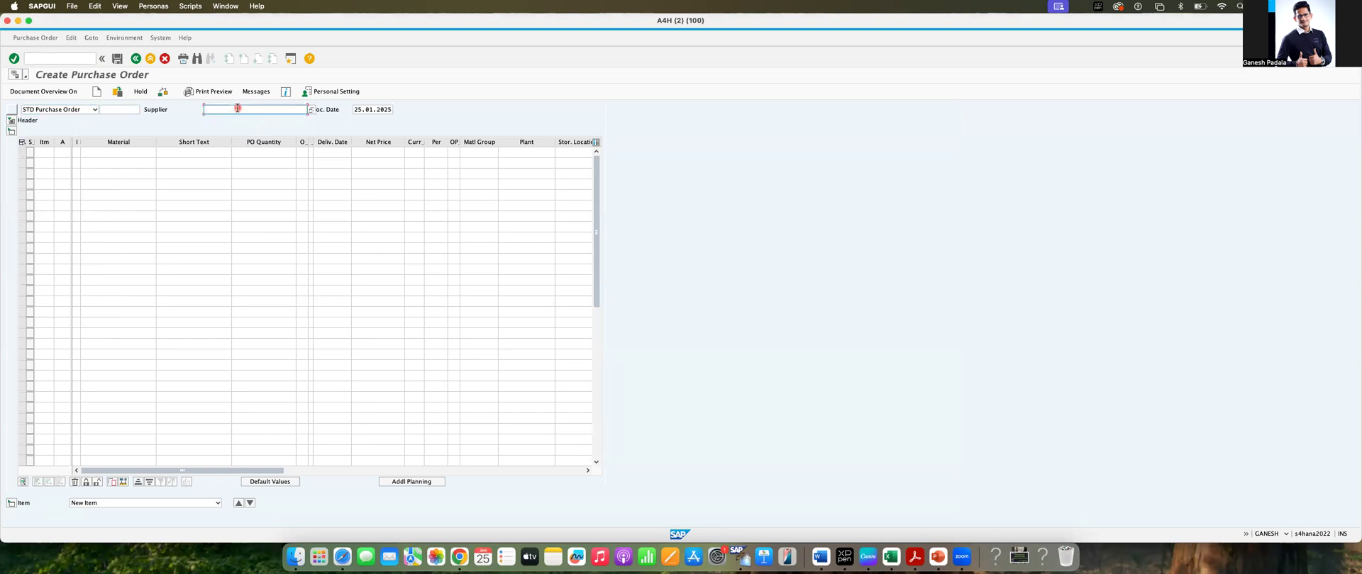
pyautogui.write('601')
pyautogui.press('Return')
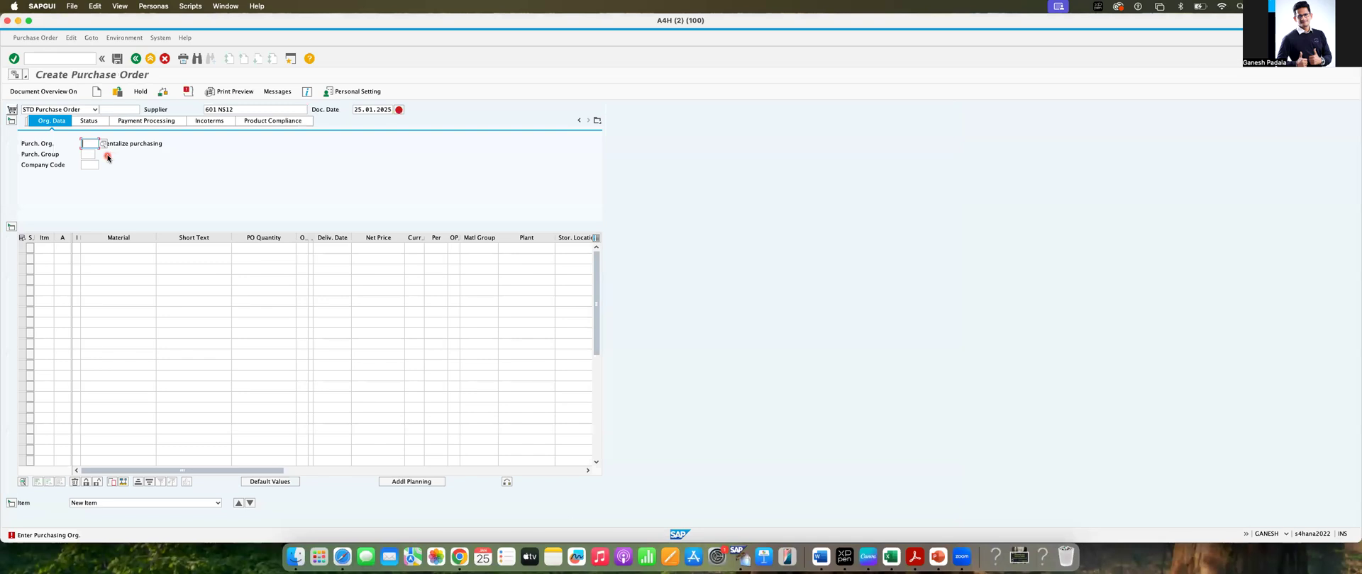
pyautogui.write('ns11')
pyautogui.press('Return')
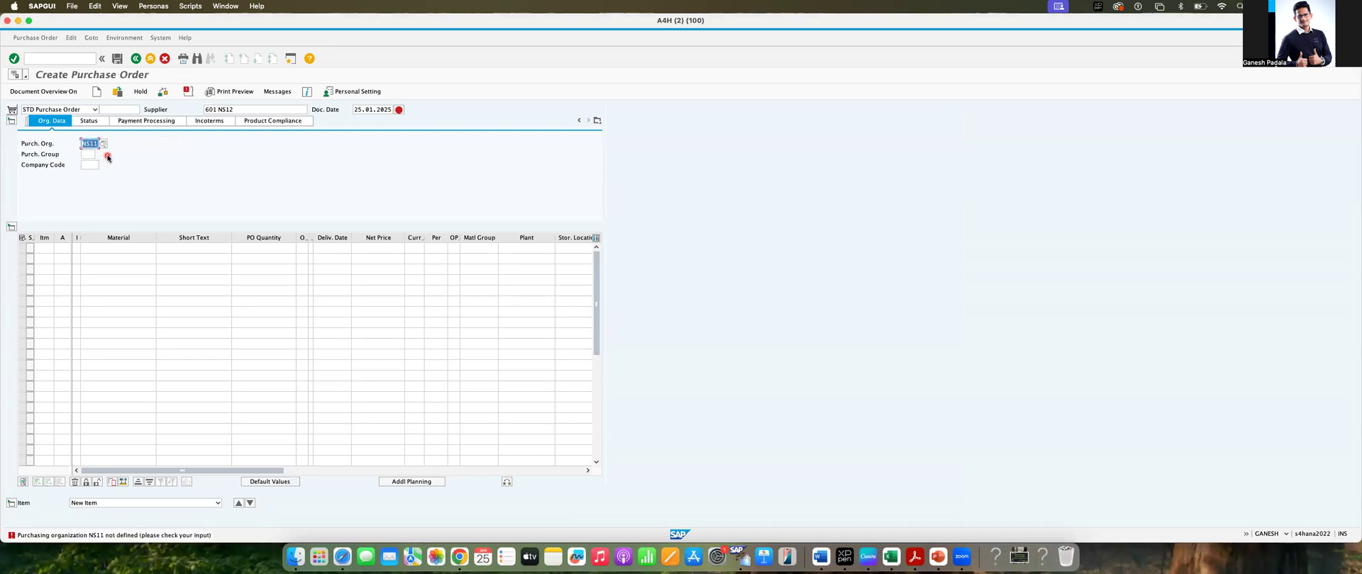
pyautogui.write('ns12')
pyautogui.press('Return')
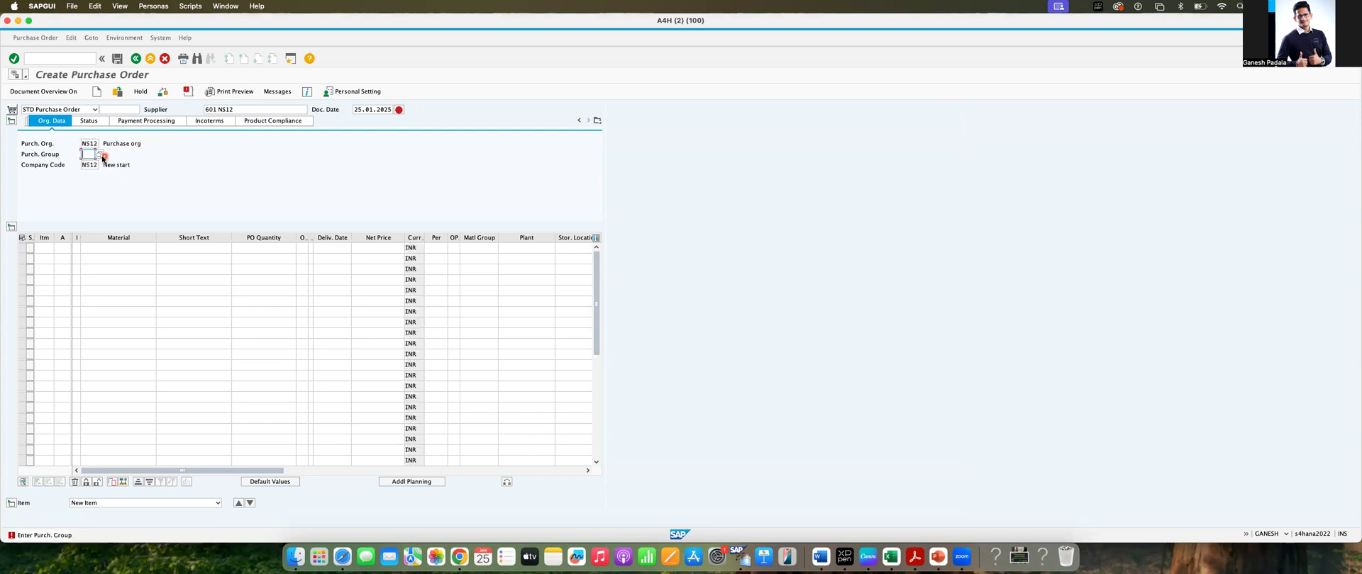
pyautogui.click(101, 155)
pyautogui.click(113, 170)
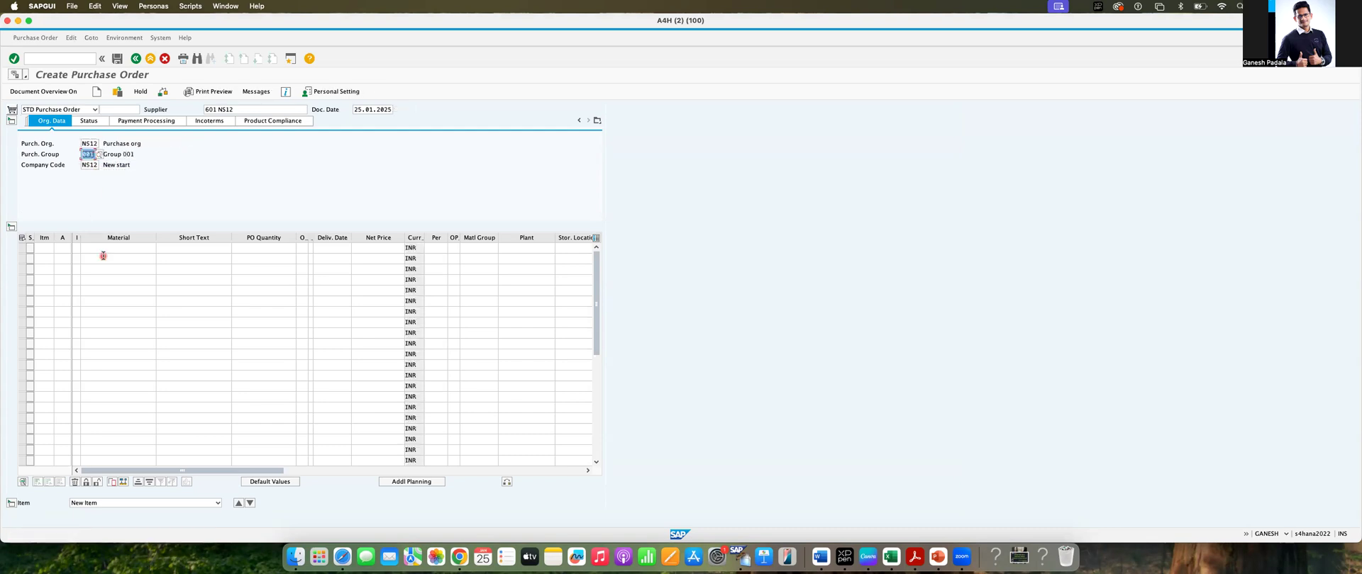
pyautogui.click(103, 248)
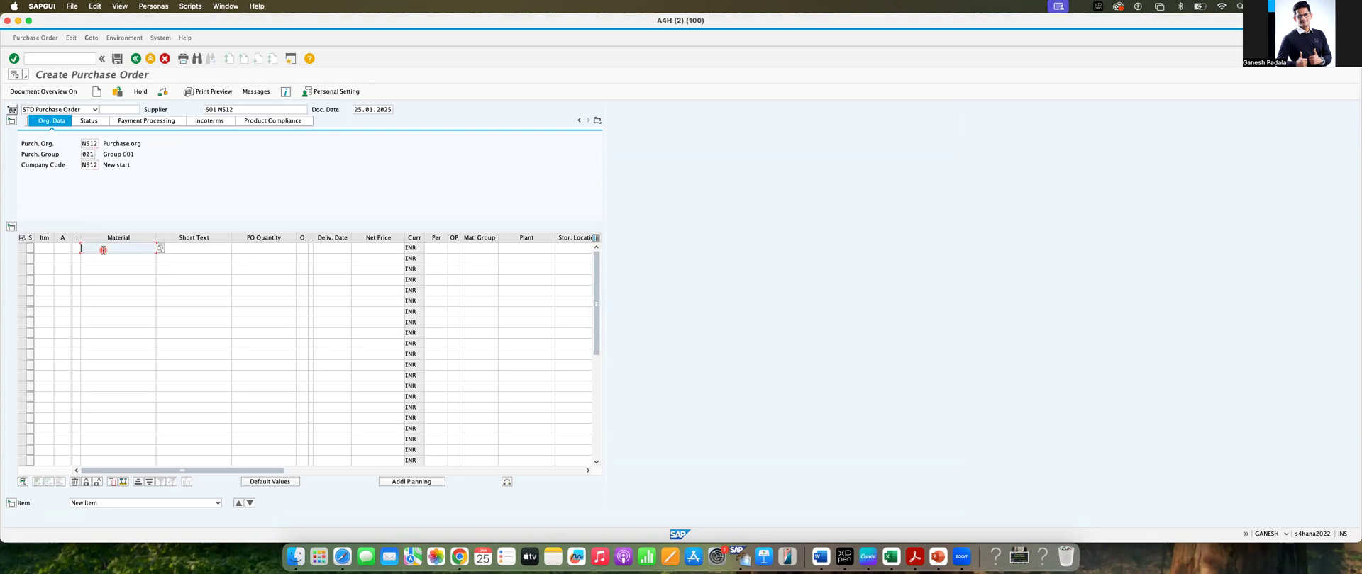
pyautogui.click(29, 21)
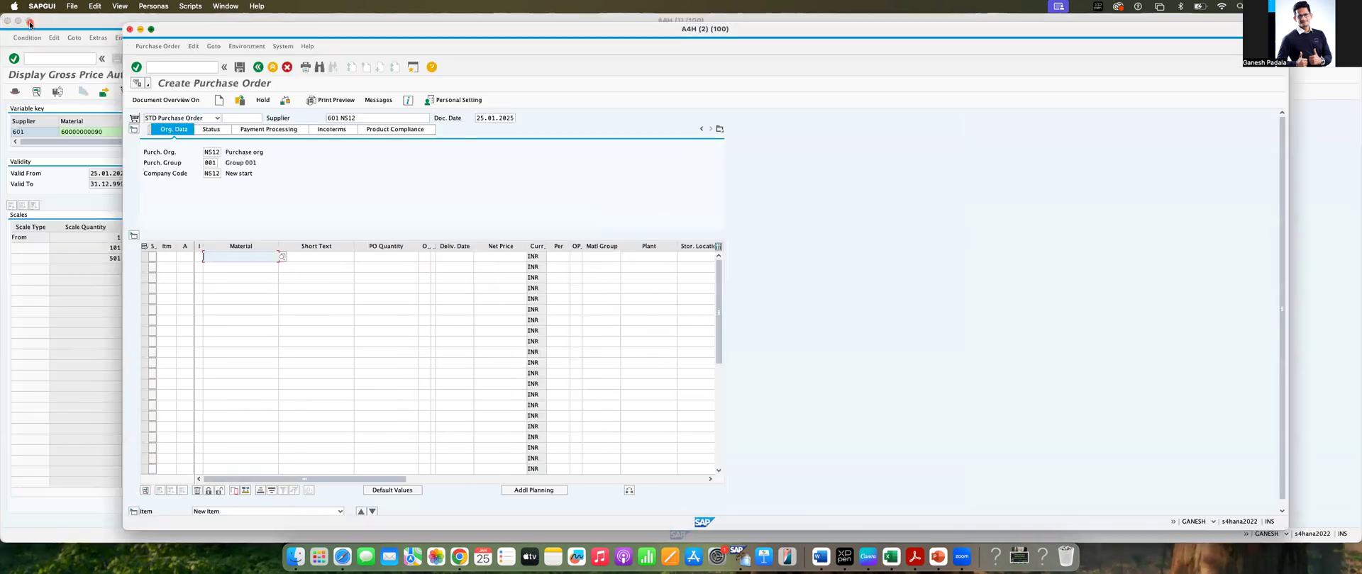
pyautogui.click(108, 136)
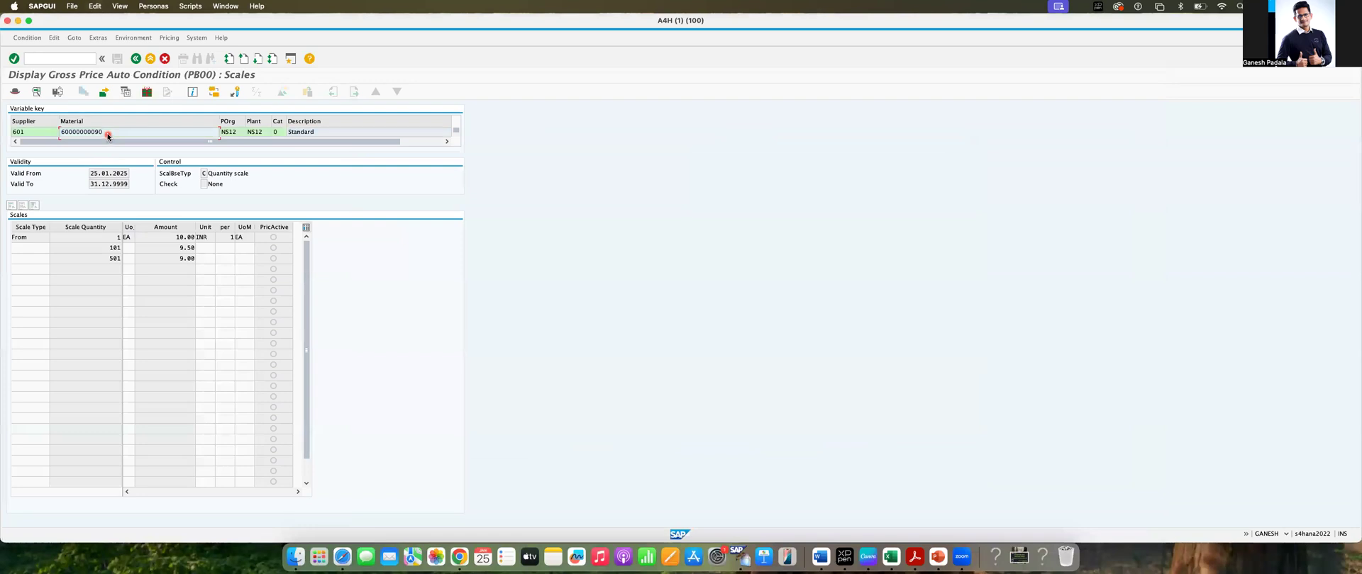
pyautogui.press('super+Tab')
pyautogui.press('super+Tab')
pyautogui.rightClick(739, 556)
pyautogui.click(767, 450)
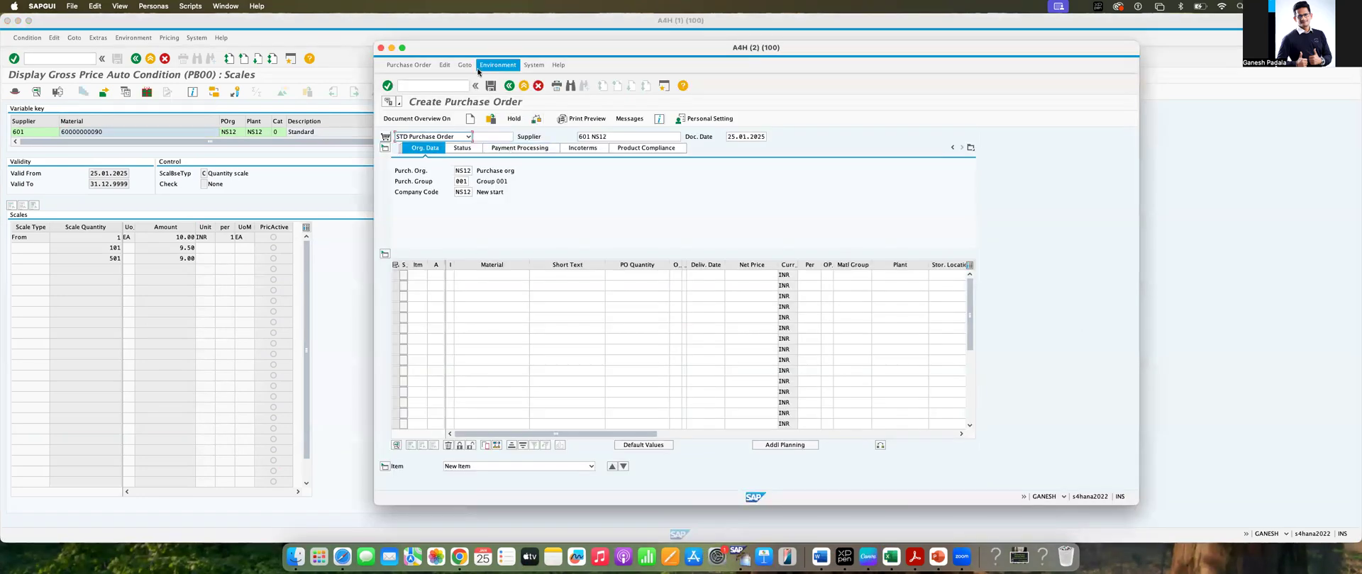
pyautogui.doubleClick(407, 48)
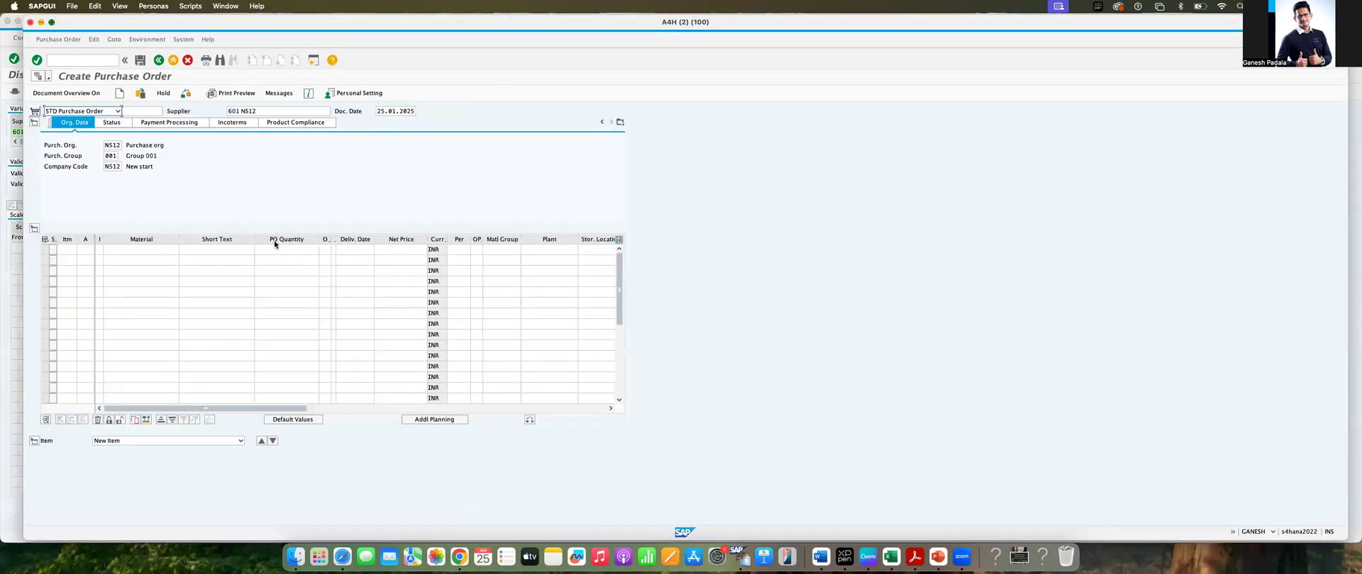
pyautogui.click(104, 248)
# - Paste the info record's material into item 10 and set plant NS12, loading the 10.00 INR price
pyautogui.press('super+v')
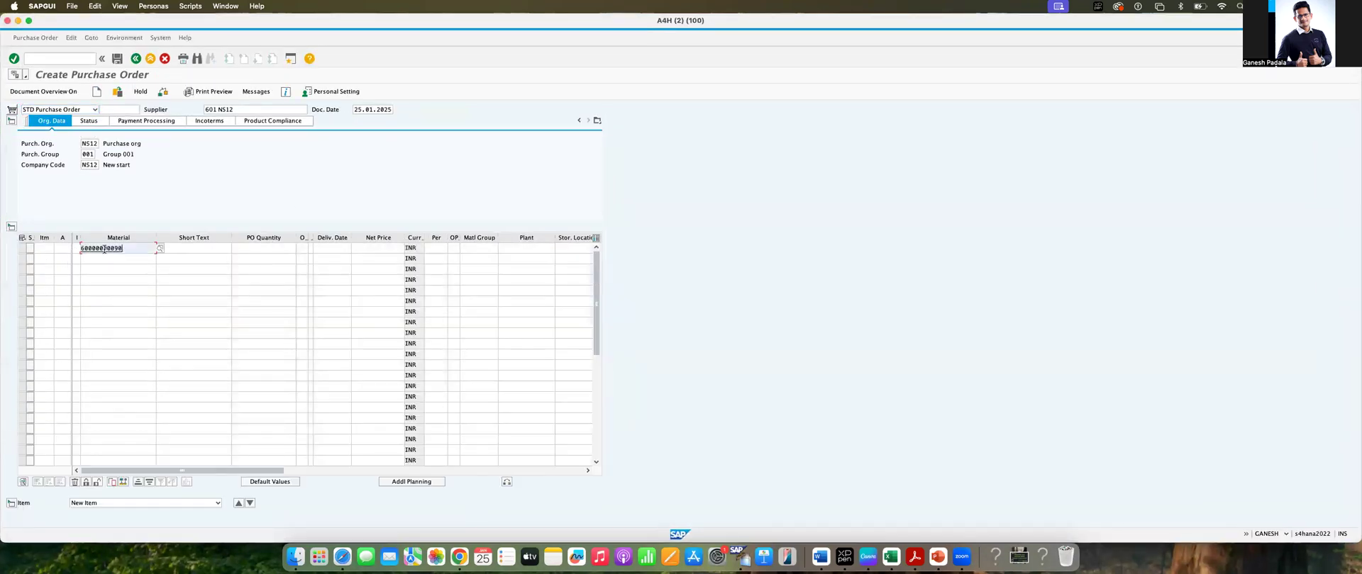
pyautogui.press('Return')
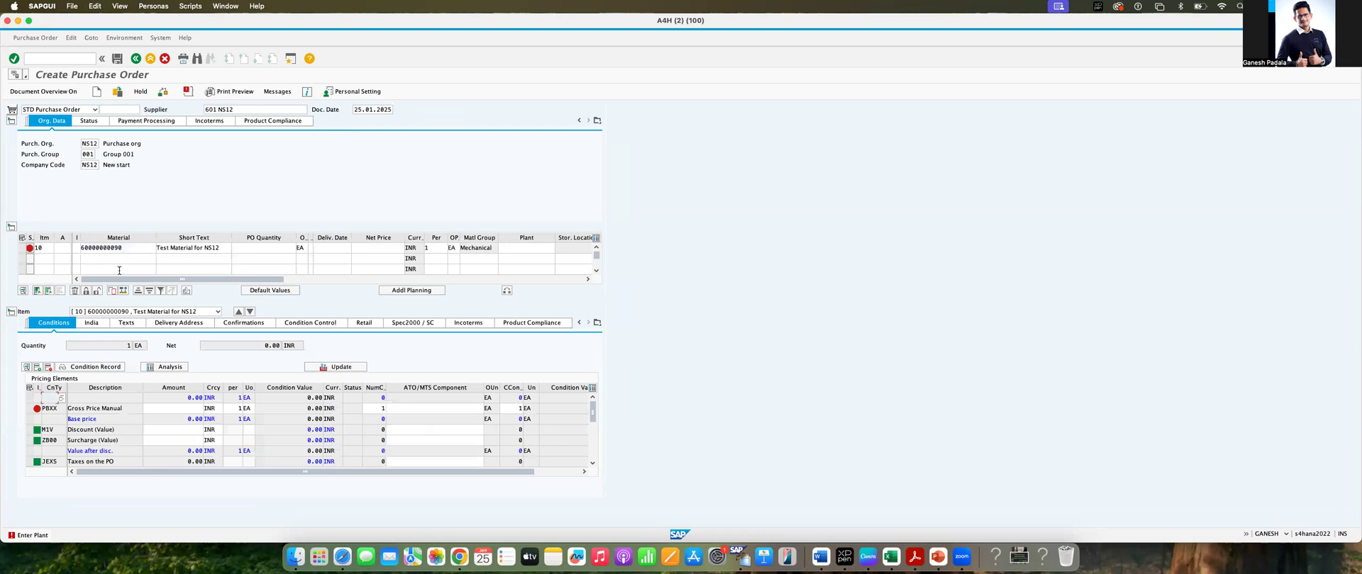
pyautogui.click(511, 249)
pyautogui.write('ns12')
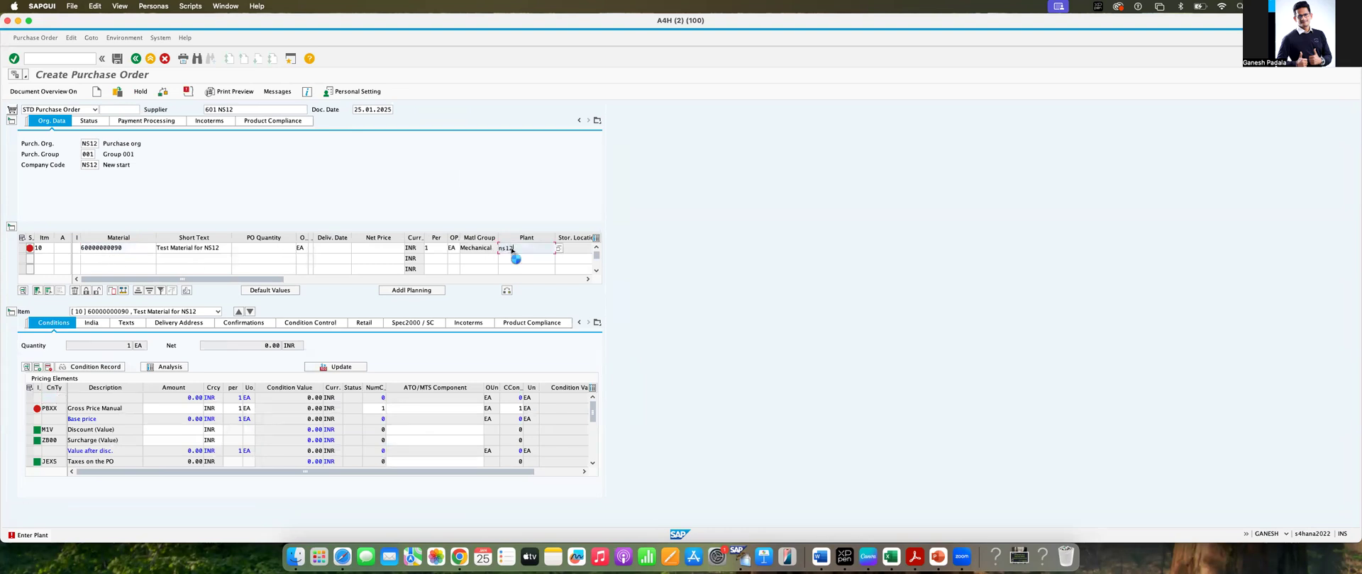
pyautogui.press('Return')
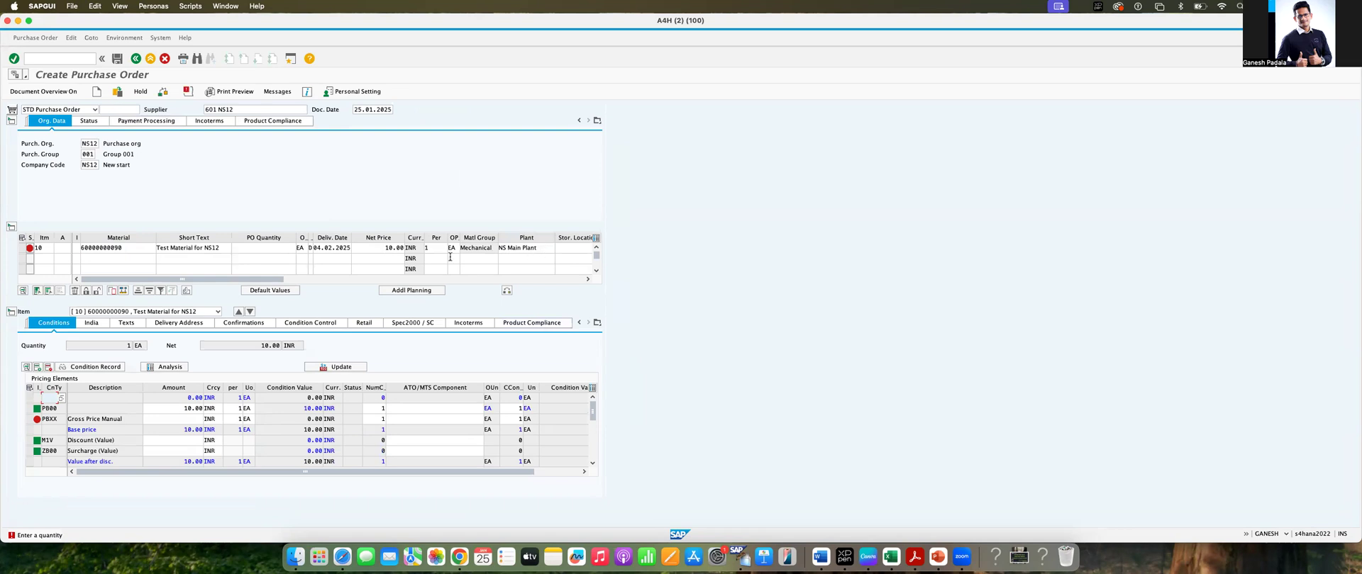
pyautogui.click(253, 249)
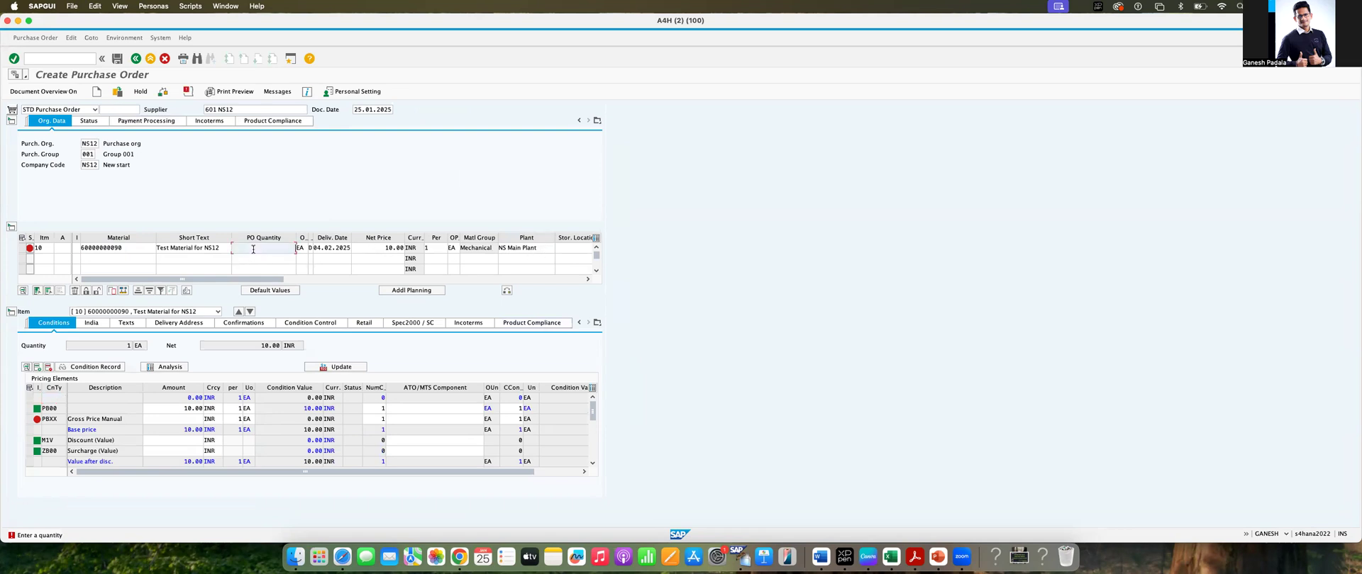
# - Enter quantity 80, then change it to 150 so the net price drops to 9.50 INR
pyautogui.write('80')
pyautogui.press('Return')
pyautogui.click(268, 250)
pyautogui.doubleClick(268, 249)
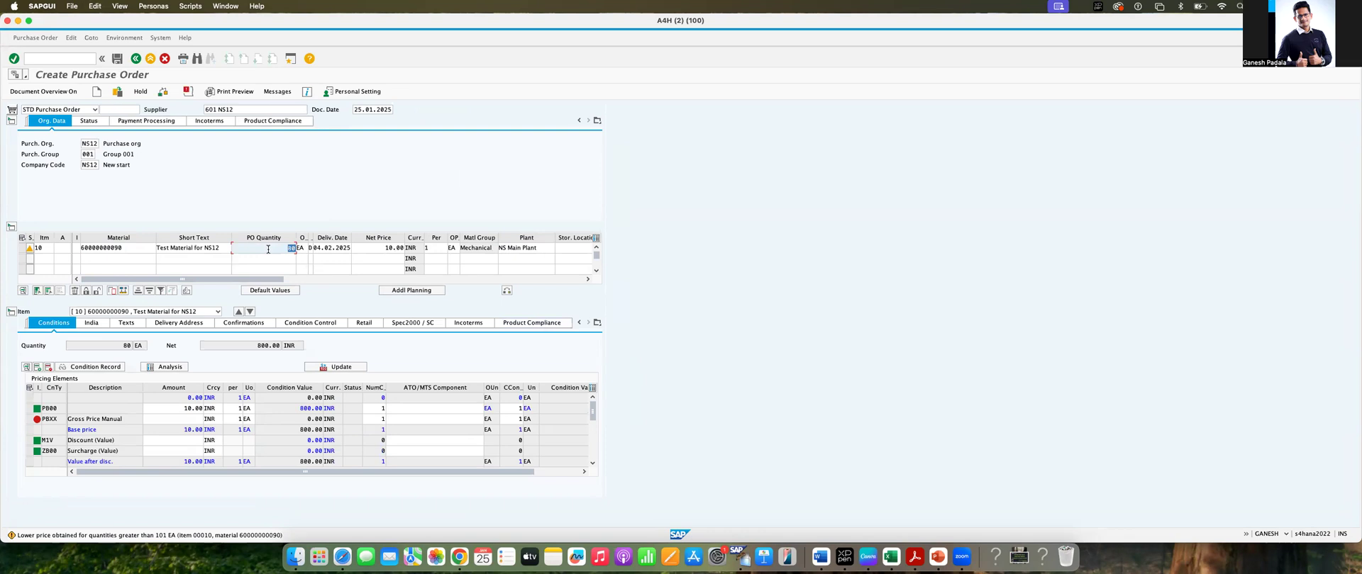
pyautogui.write('150')
pyautogui.press('Return')
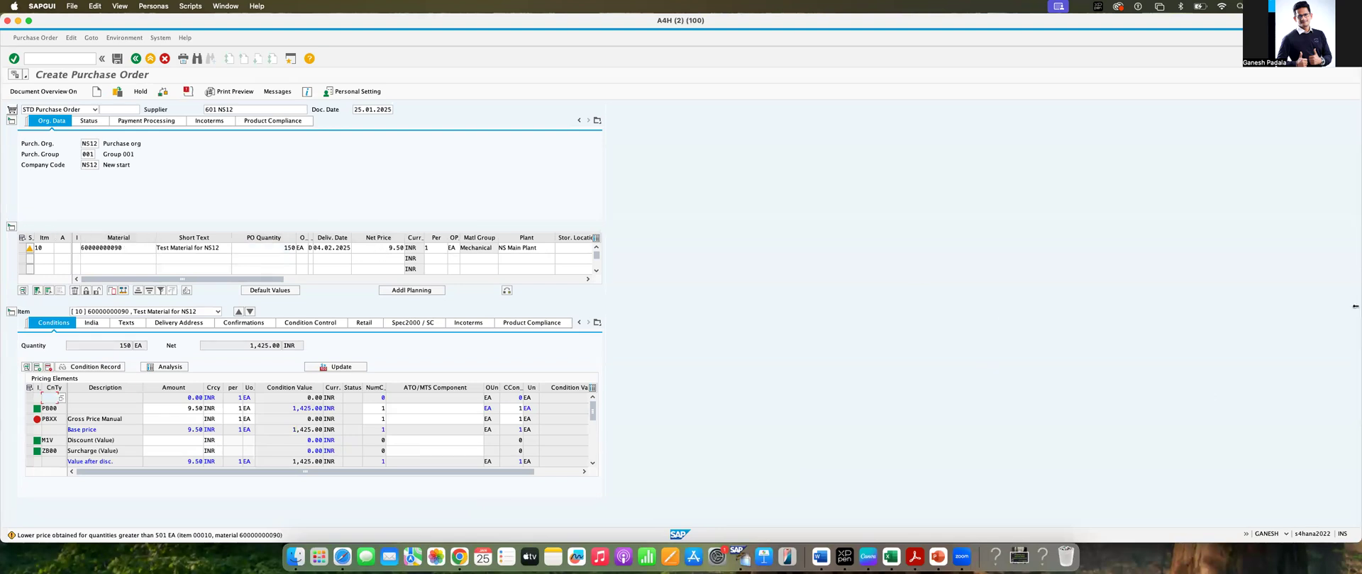
# - Change the quantity to 800 and confirm the net price falls to 9.00 INR
pyautogui.click(1330, 190)
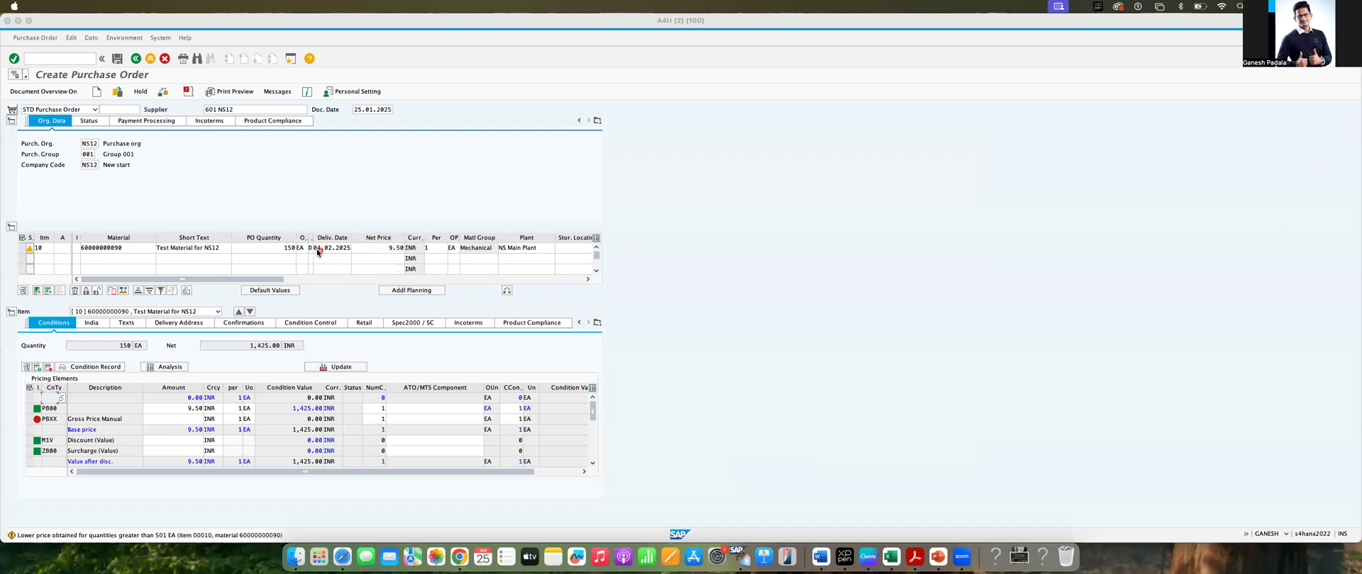
pyautogui.click(274, 249)
pyautogui.press('super+a')
pyautogui.write('800')
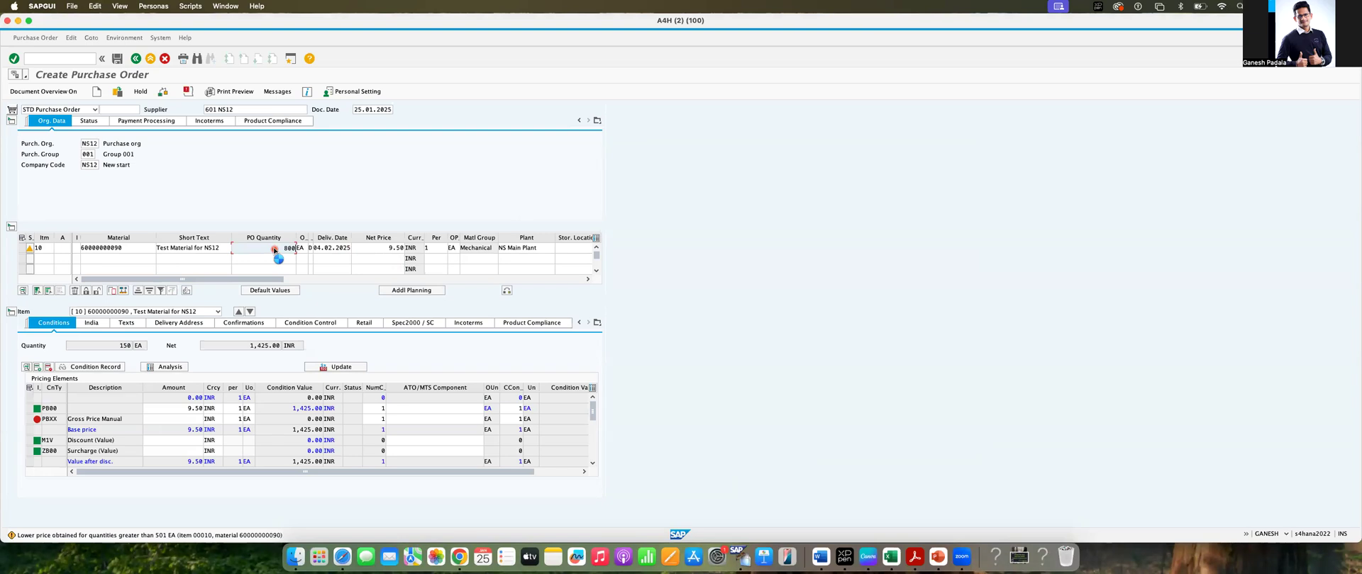
pyautogui.press('Return')
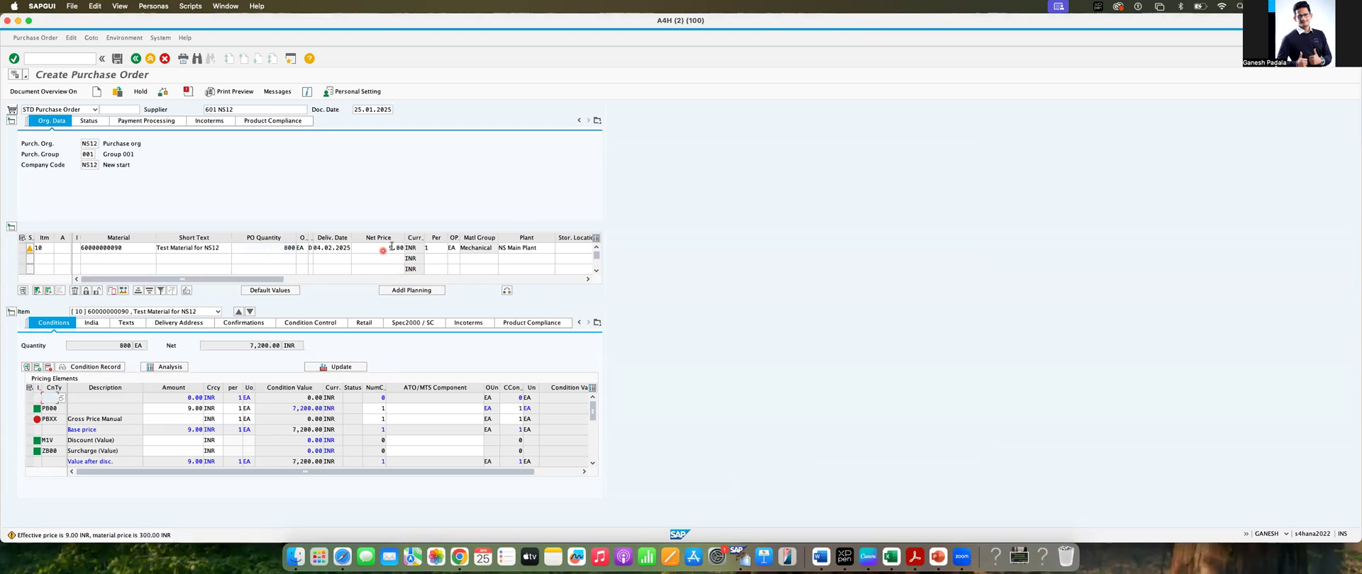
pyautogui.click(356, 248)
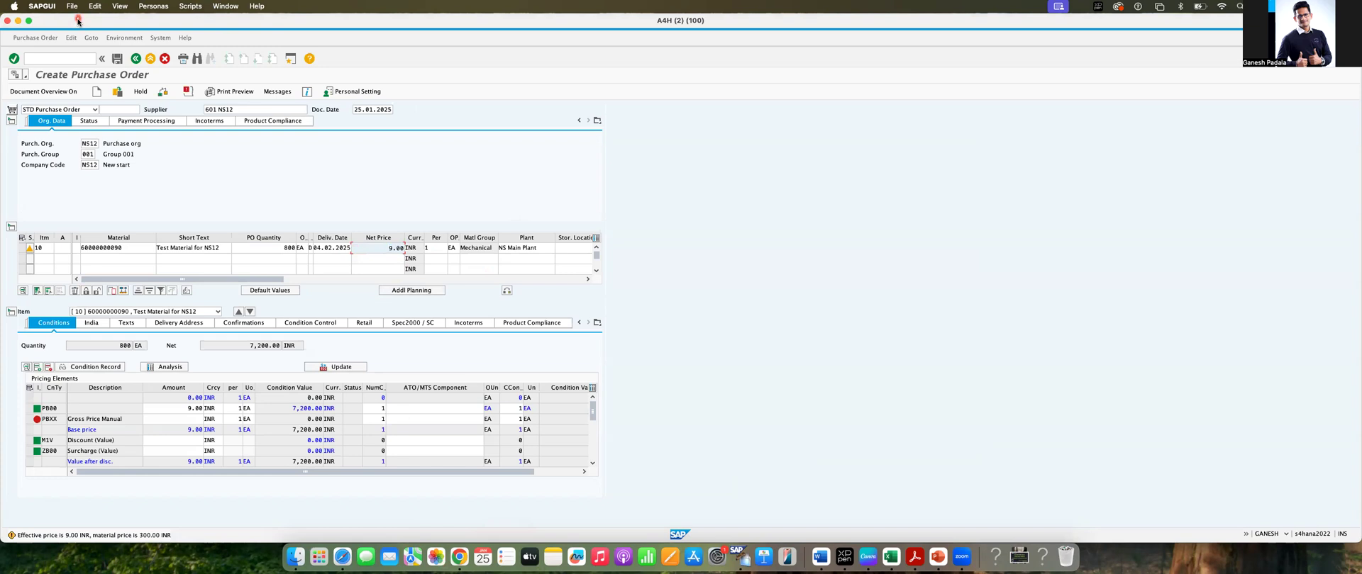
# - Place the order window beside the PB00 price scales and save the purchase order
pyautogui.moveTo(79, 19); pyautogui.dragTo(276, 22)
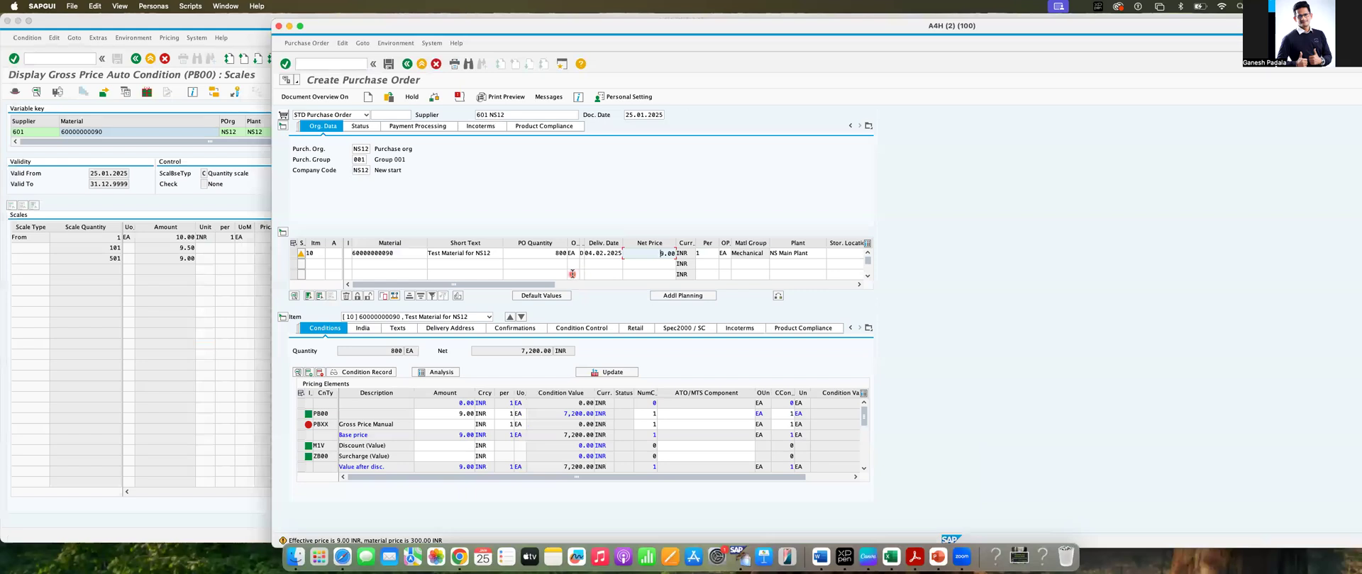
pyautogui.click(390, 66)
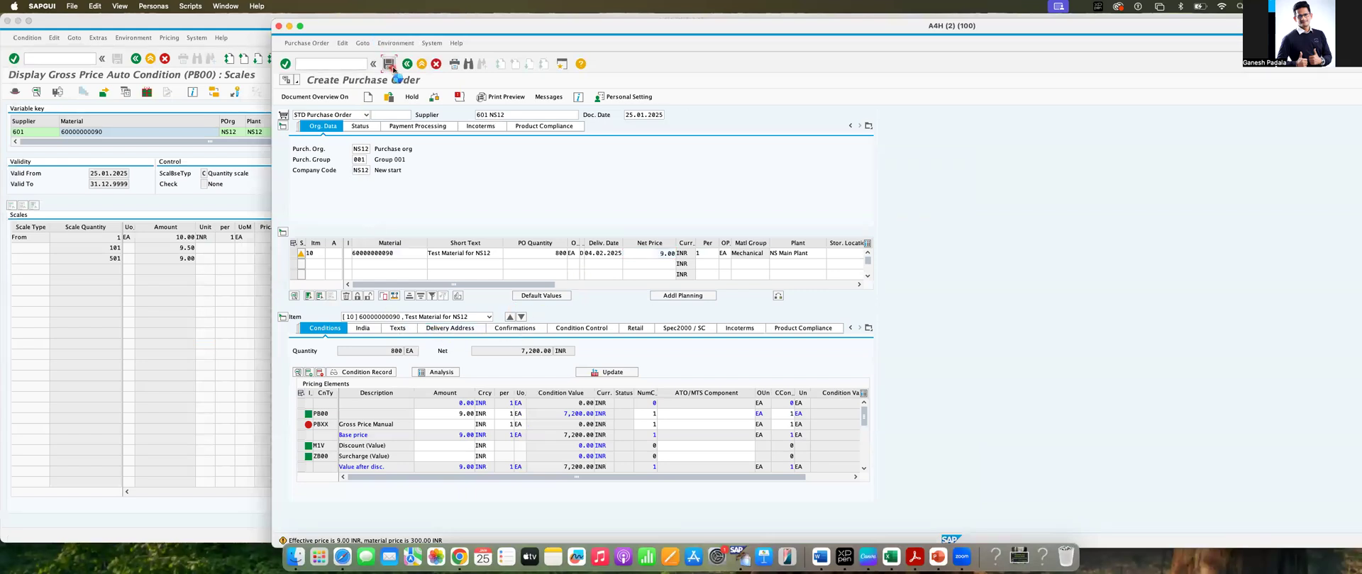